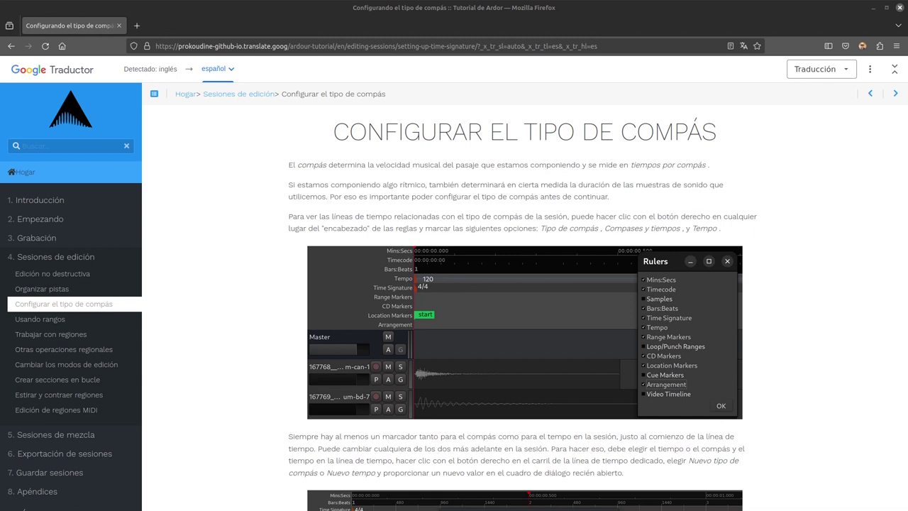
Switch to Ardour and show the Mins:Segs and Timecode rulers above the timeline
{"action": "left_click_drag", "start_coordinate": [907, 42], "coordinate": [188, 38]}
{"action": "left_click", "coordinate": [702, 37]}
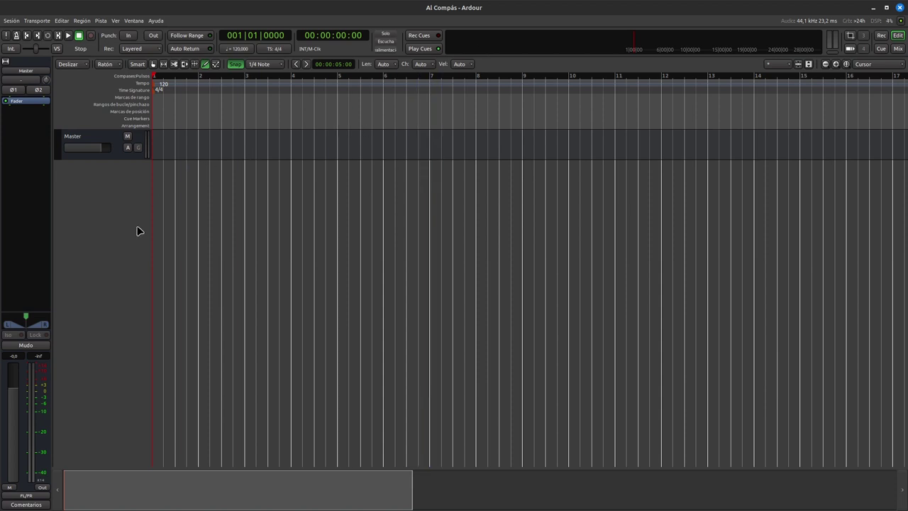
{"action": "left_click_drag", "start_coordinate": [410, 486], "coordinate": [184, 478]}
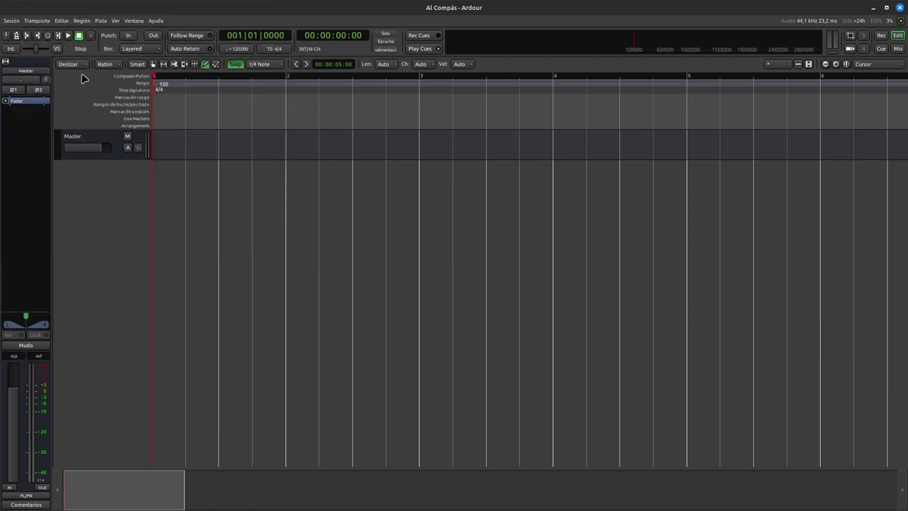
{"action": "right_click", "coordinate": [97, 106]}
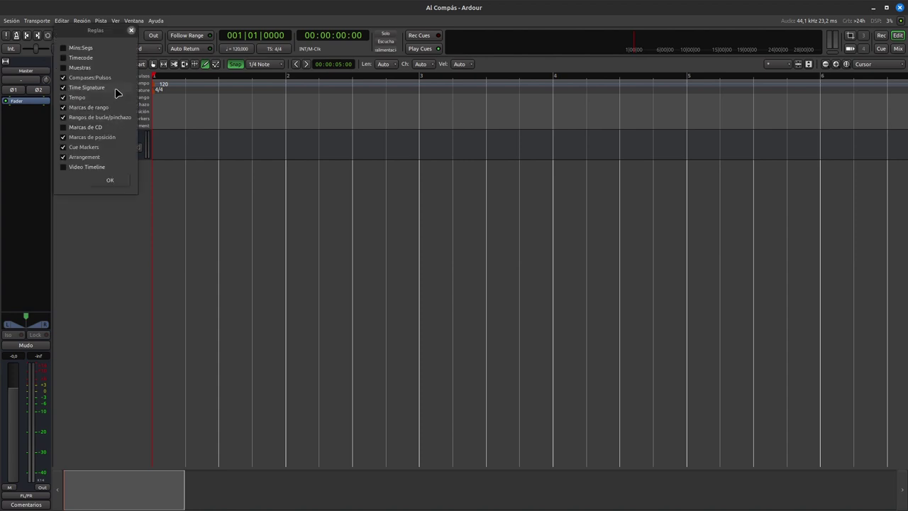
{"action": "left_click_drag", "start_coordinate": [114, 32], "coordinate": [505, 155]}
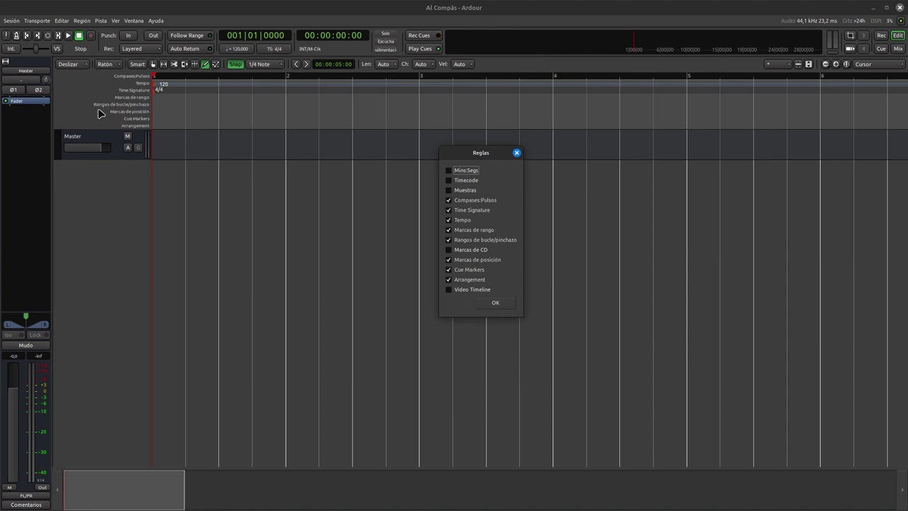
{"action": "left_click", "coordinate": [449, 172]}
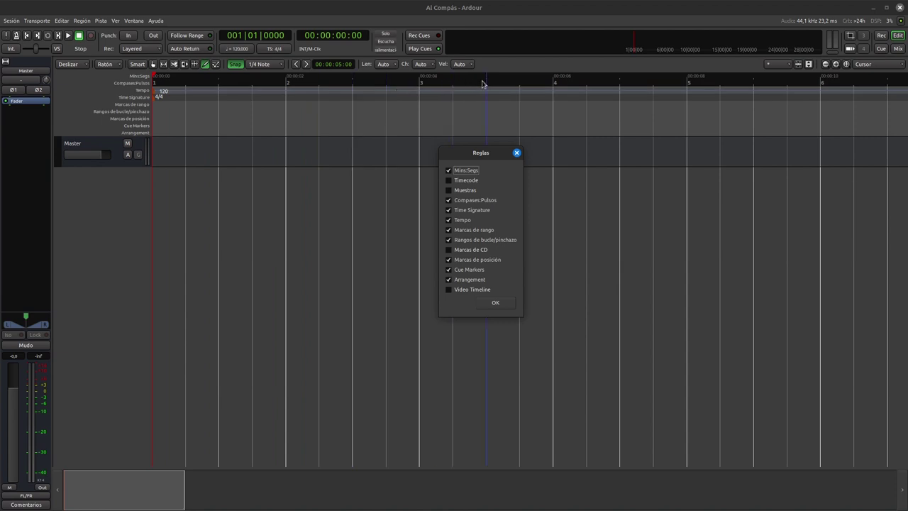
{"action": "left_click", "coordinate": [449, 181]}
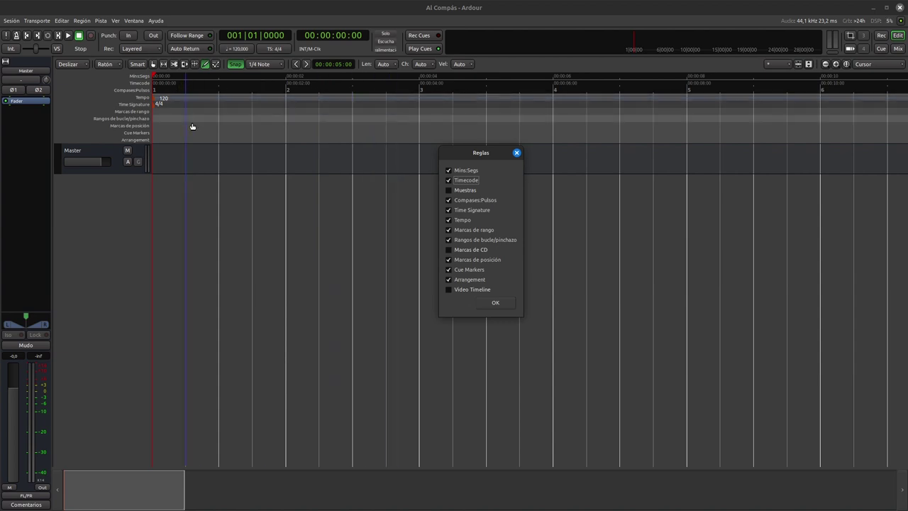
Briefly show the Muestras ruler, and hide and restore the Compases:Pulsos, Time Signature and Tempo rulers one by one
{"action": "left_click", "coordinate": [448, 191]}
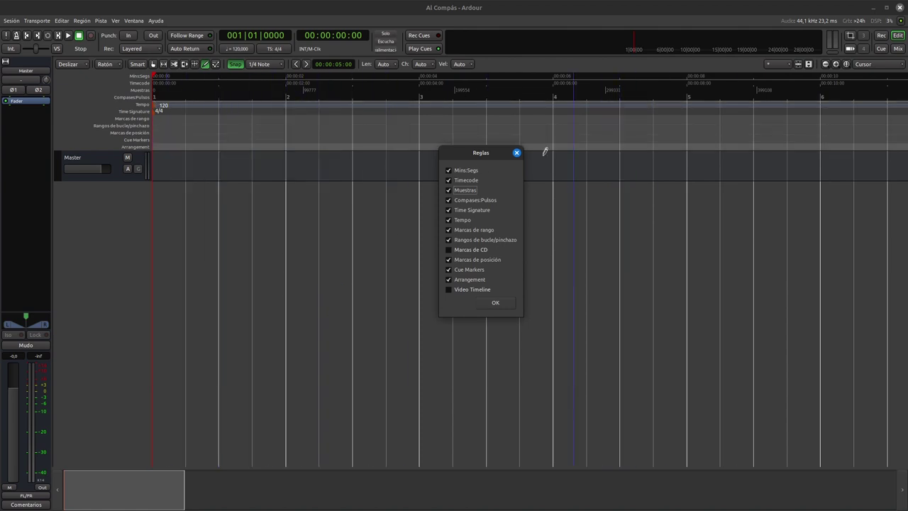
{"action": "left_click", "coordinate": [449, 190]}
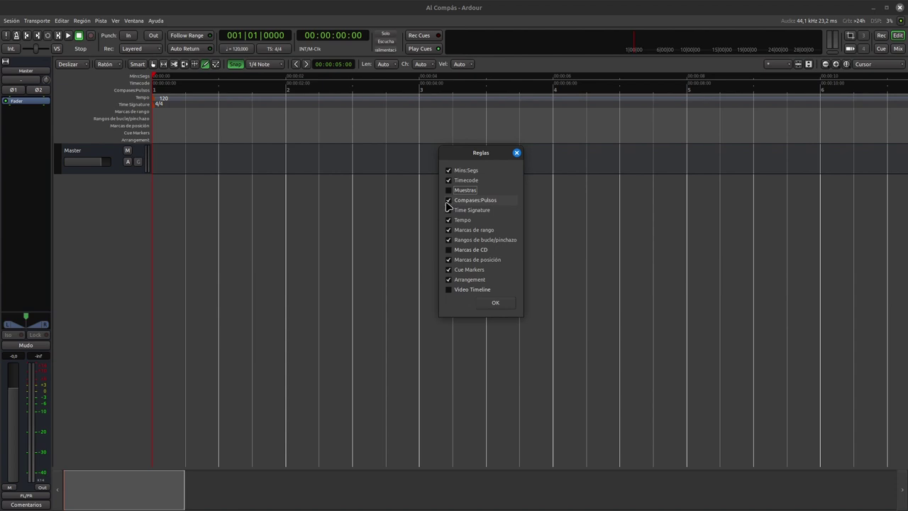
{"action": "left_click", "coordinate": [447, 203]}
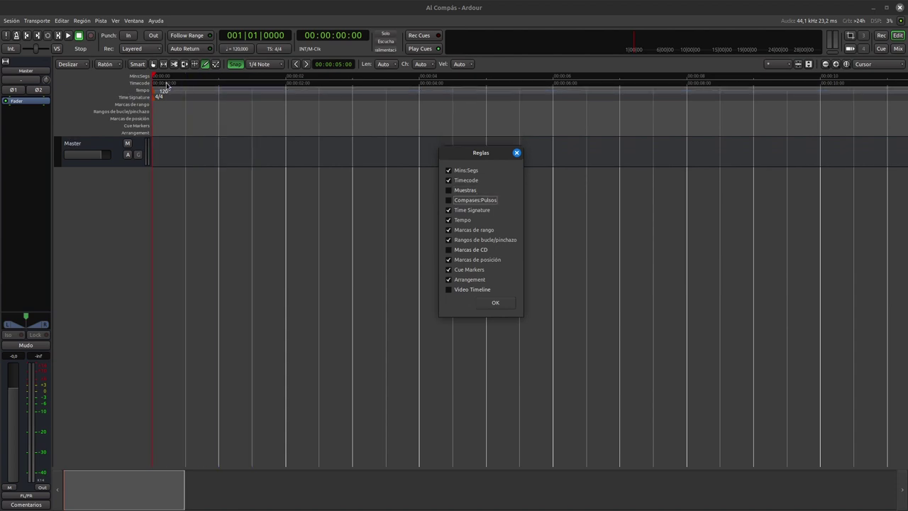
{"action": "left_click", "coordinate": [448, 201]}
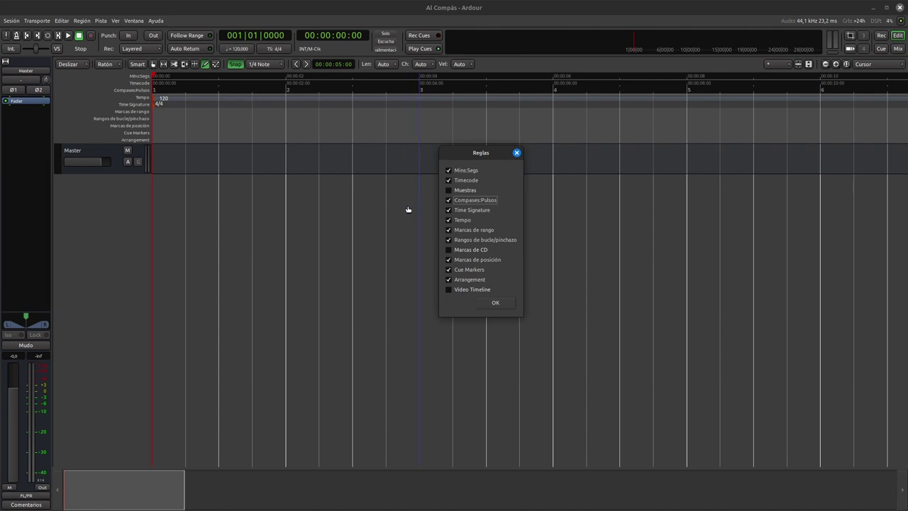
{"action": "left_click", "coordinate": [449, 211]}
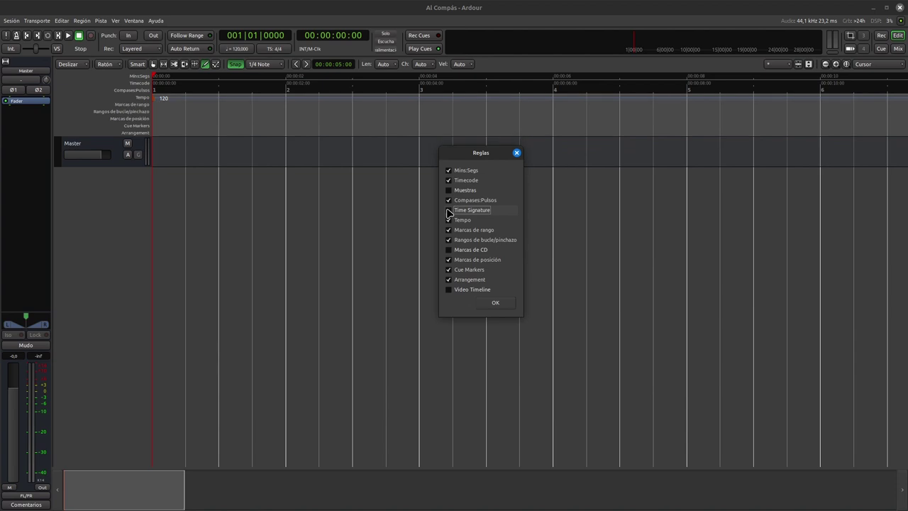
{"action": "left_click", "coordinate": [448, 211]}
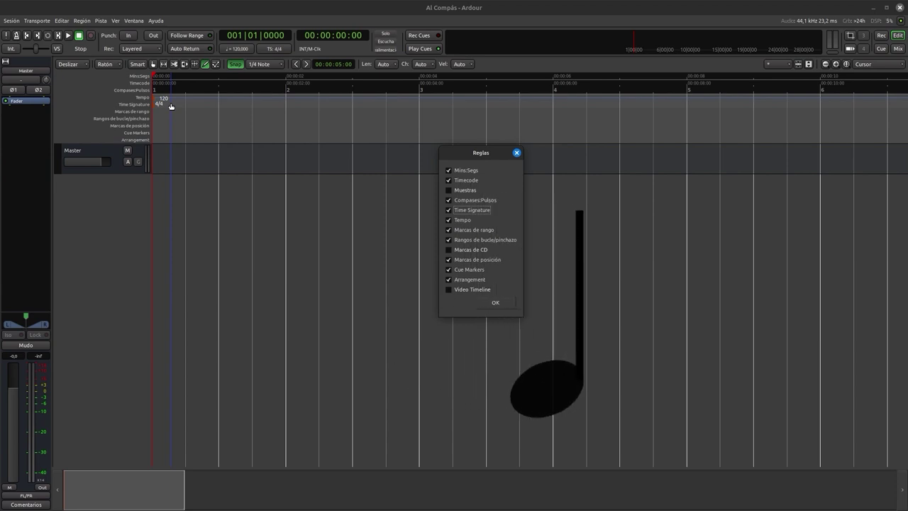
{"action": "left_click", "coordinate": [448, 221]}
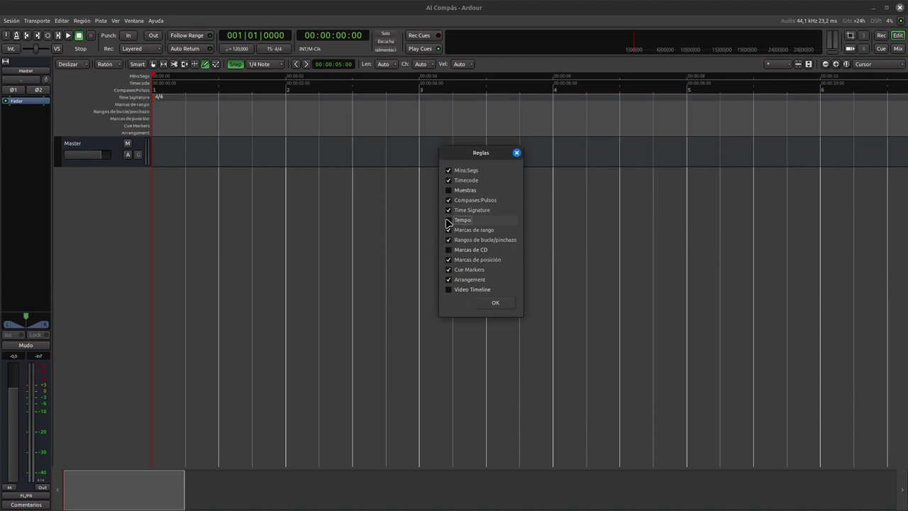
{"action": "left_click", "coordinate": [448, 221]}
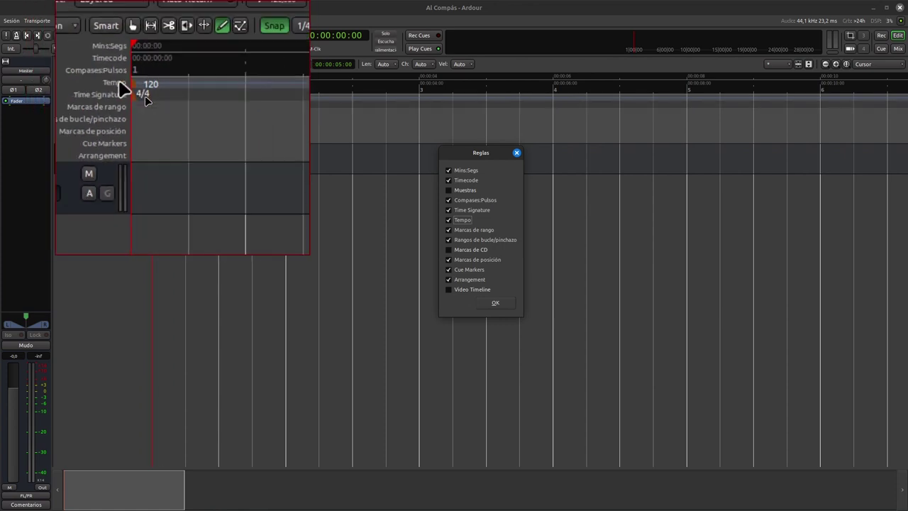
{"action": "left_click", "coordinate": [517, 154]}
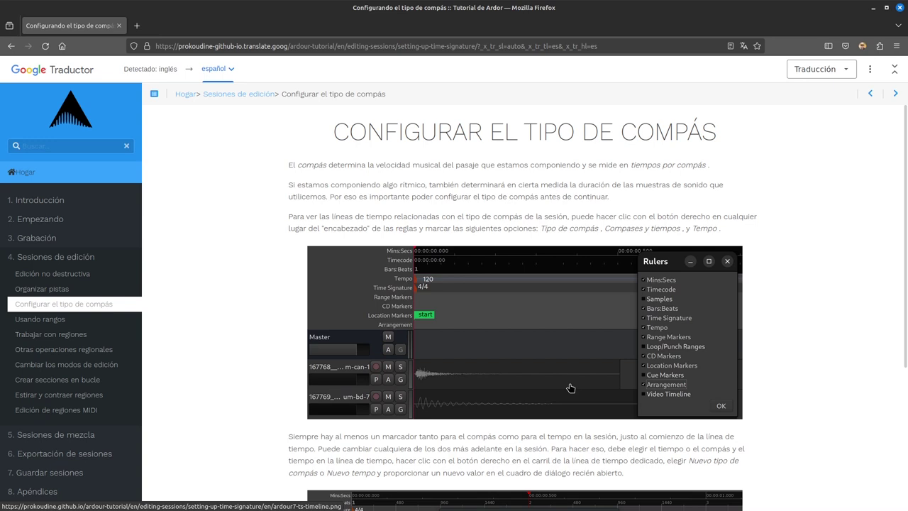
Read the web tutorial's sections on adding and changing time signatures and tempos, and return to Ardour
{"action": "scroll", "coordinate": [570, 388], "scroll_direction": "down", "scroll_amount": 3}
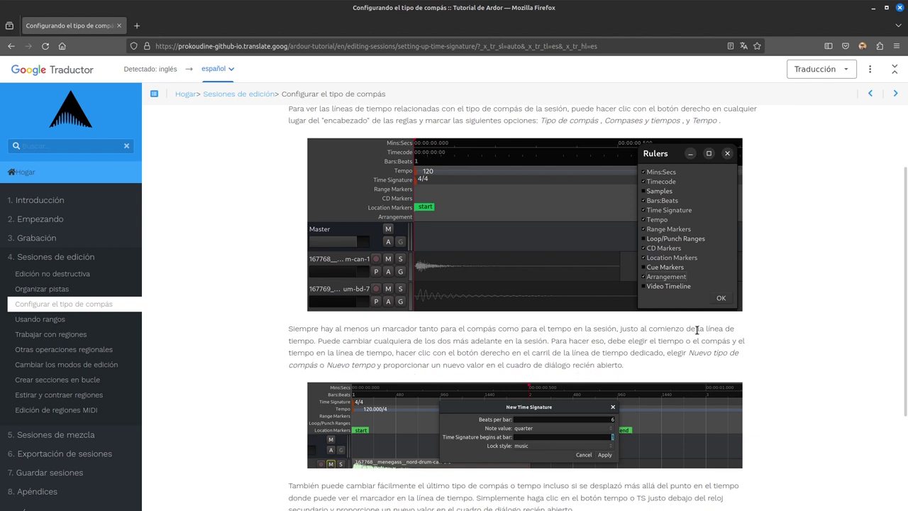
{"action": "scroll", "coordinate": [766, 328], "scroll_direction": "down", "scroll_amount": 3}
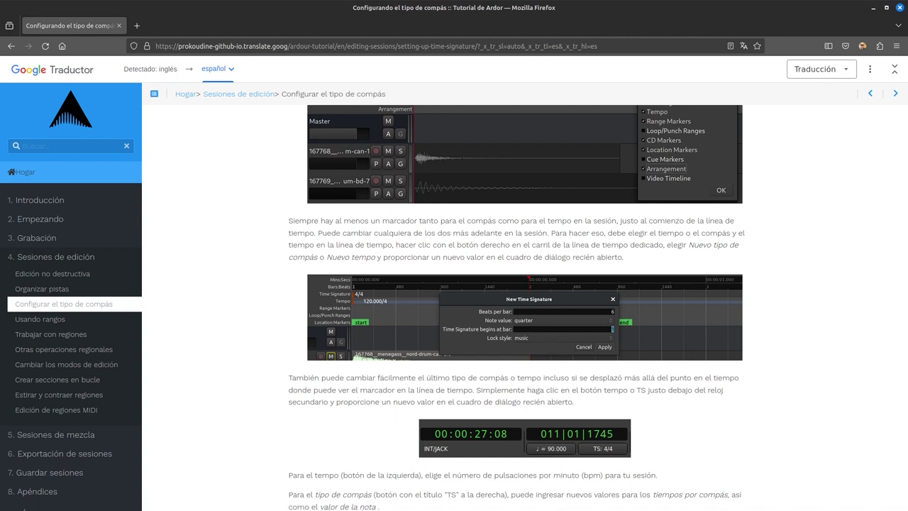
{"action": "key", "text": "alt+Tab"}
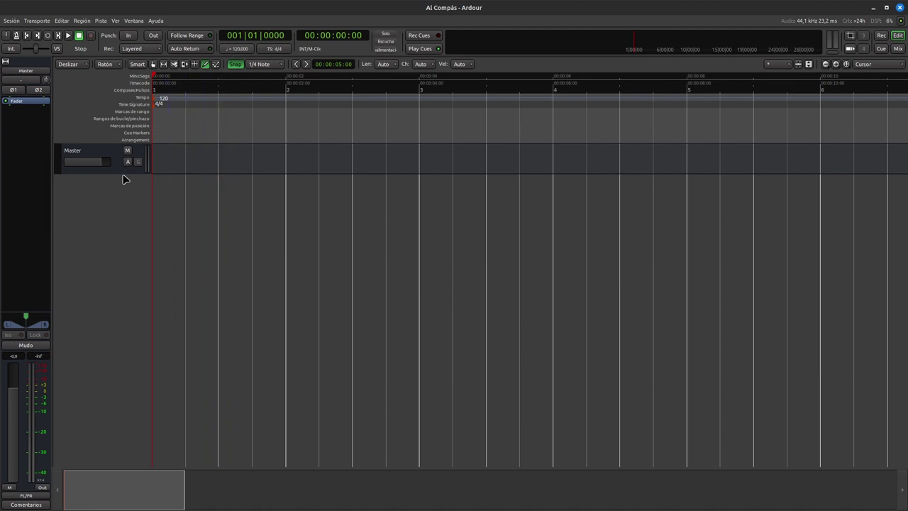
Add one MIDI track that uses the Key Rig instrument
{"action": "double_click", "coordinate": [97, 210]}
{"action": "left_click", "coordinate": [39, 139]}
{"action": "left_click", "coordinate": [162, 261]}
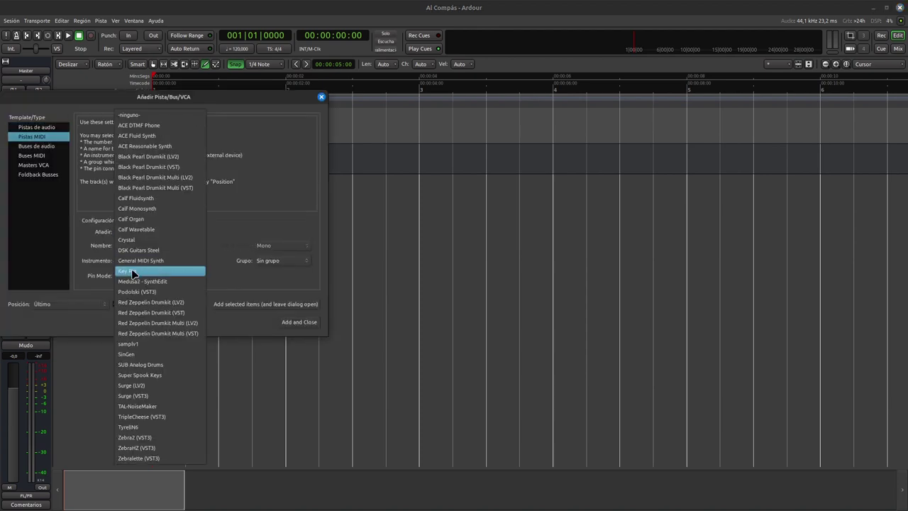
{"action": "left_click", "coordinate": [138, 272]}
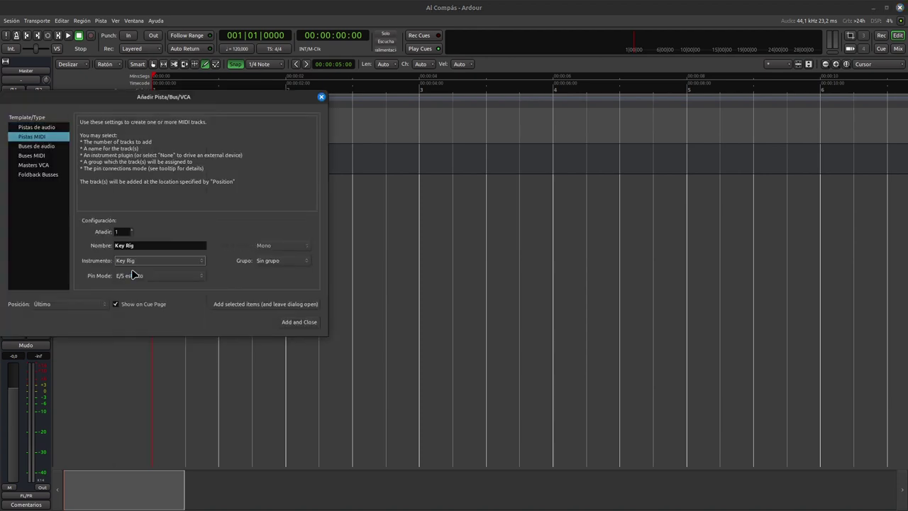
{"action": "left_click", "coordinate": [303, 327]}
Open the Key Rig plugin of the new track and load the bank 09 Piano + Soft Strings.fxb
{"action": "double_click", "coordinate": [12, 96]}
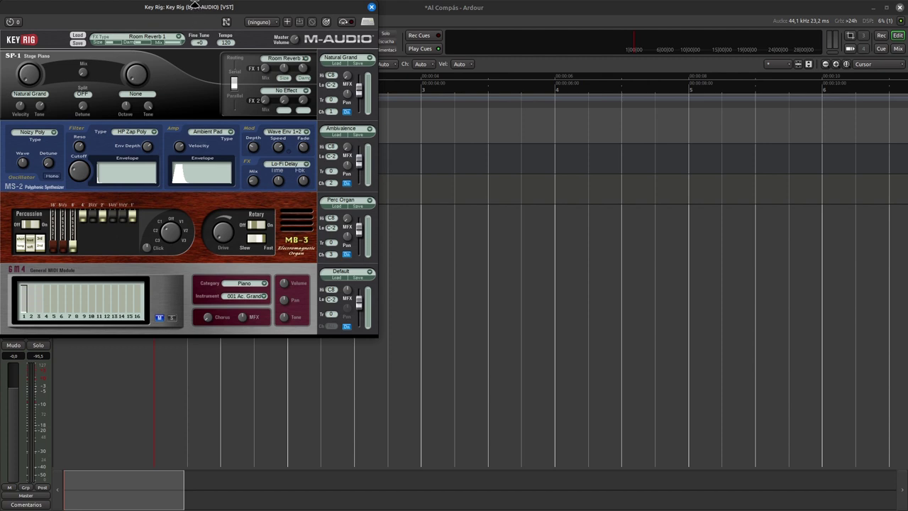
{"action": "left_click_drag", "start_coordinate": [188, 7], "coordinate": [575, 121]}
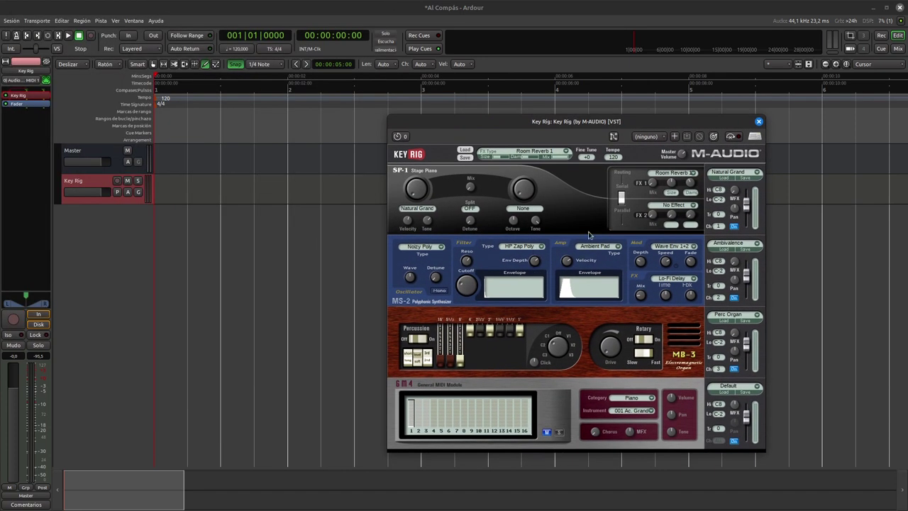
{"action": "left_click_drag", "start_coordinate": [518, 124], "coordinate": [441, 129]}
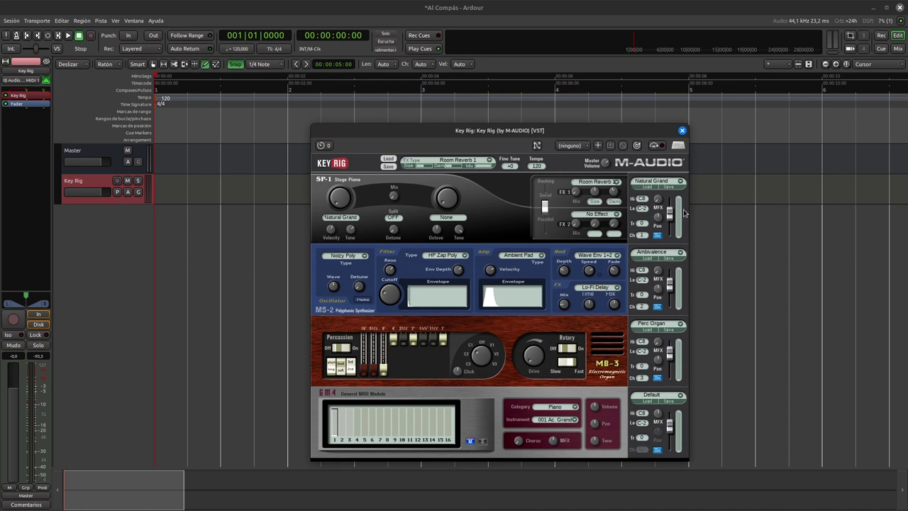
{"action": "left_click_drag", "start_coordinate": [578, 131], "coordinate": [576, 92]}
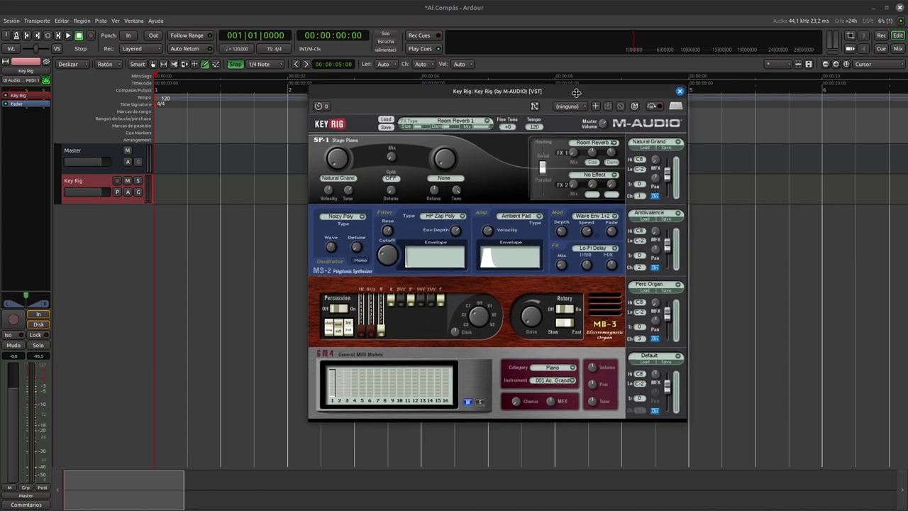
{"action": "left_click", "coordinate": [385, 119]}
{"action": "left_click_drag", "start_coordinate": [431, 106], "coordinate": [500, 209]}
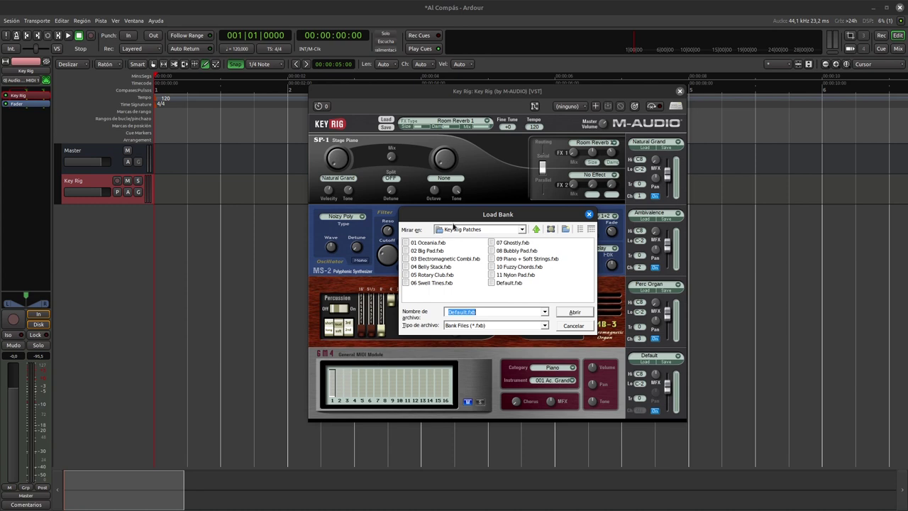
{"action": "left_click", "coordinate": [510, 260]}
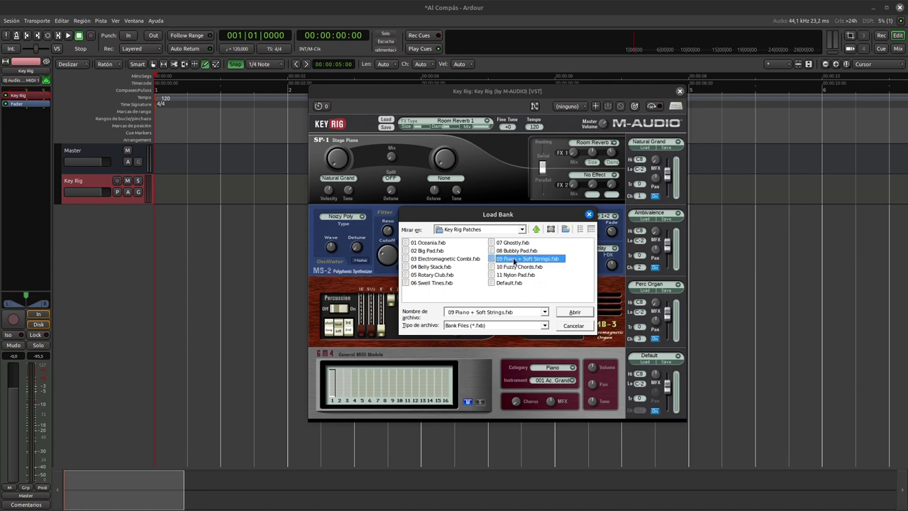
{"action": "left_click", "coordinate": [575, 313]}
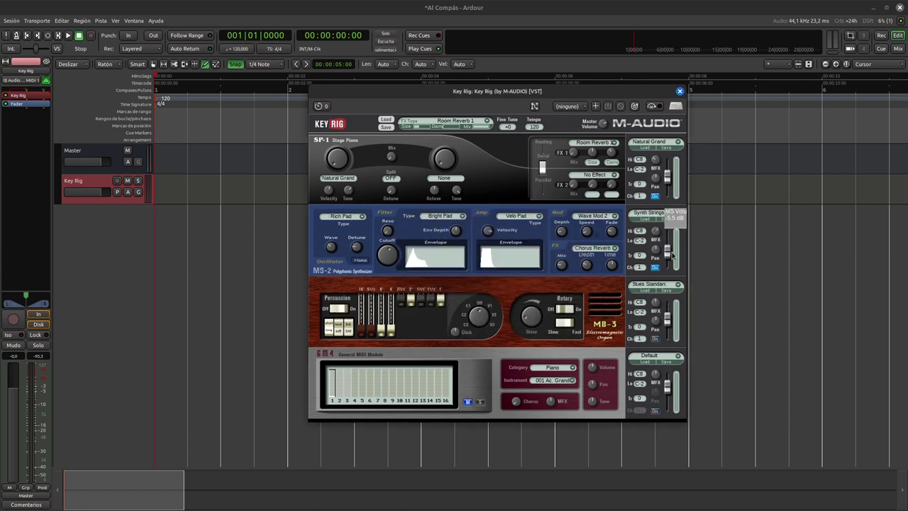
Switch off and turn down the Synth Strings, Blues Standard and Default modules, and raise the Natural Grand volume
{"action": "mouse_move", "coordinate": [668, 254]}
{"action": "left_click_drag", "start_coordinate": [669, 392], "coordinate": [671, 417]}
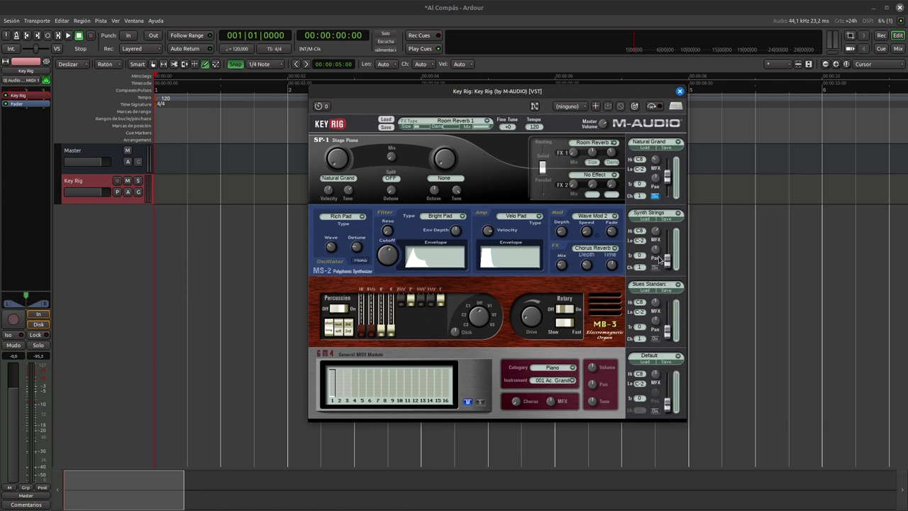
{"action": "left_click_drag", "start_coordinate": [669, 186], "coordinate": [669, 163]}
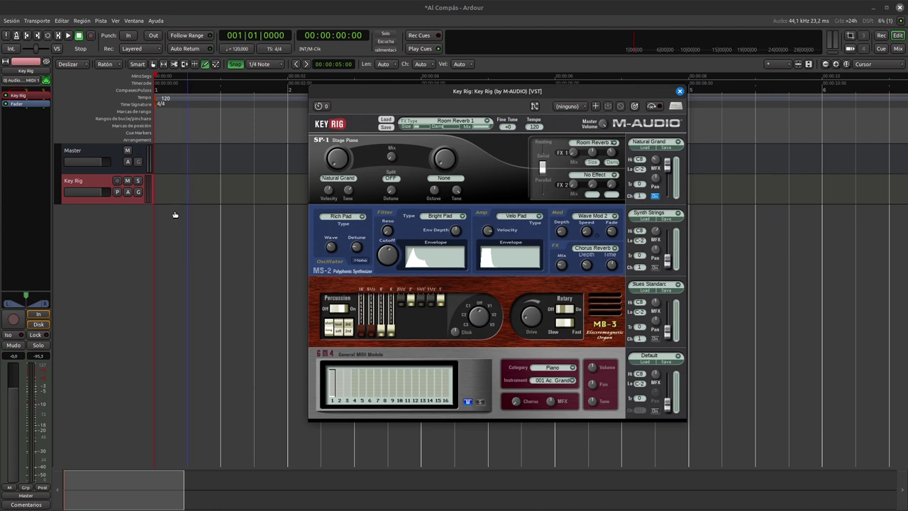
Enlarge the Key Rig track until its piano keys are accessible and audition the note C4
{"action": "left_click_drag", "start_coordinate": [134, 208], "coordinate": [106, 455]}
{"action": "left_click", "coordinate": [187, 280]}
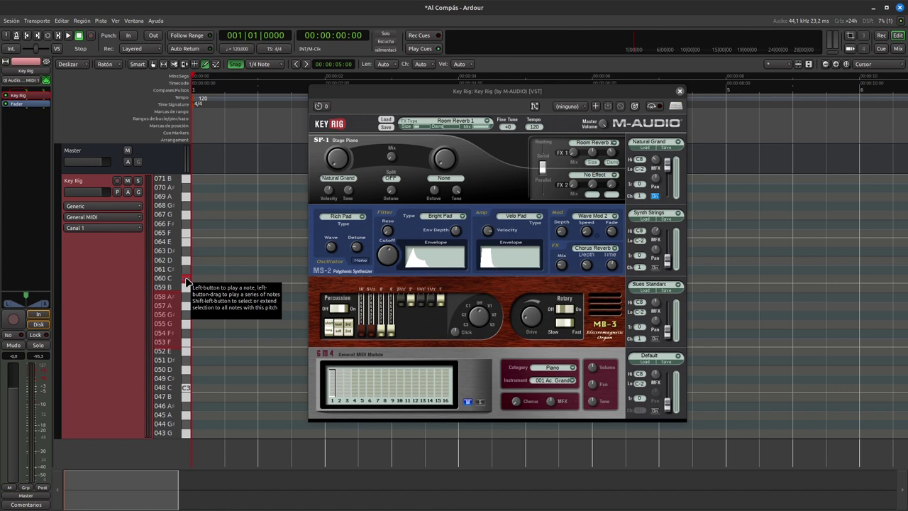
{"action": "left_click", "coordinate": [184, 279]}
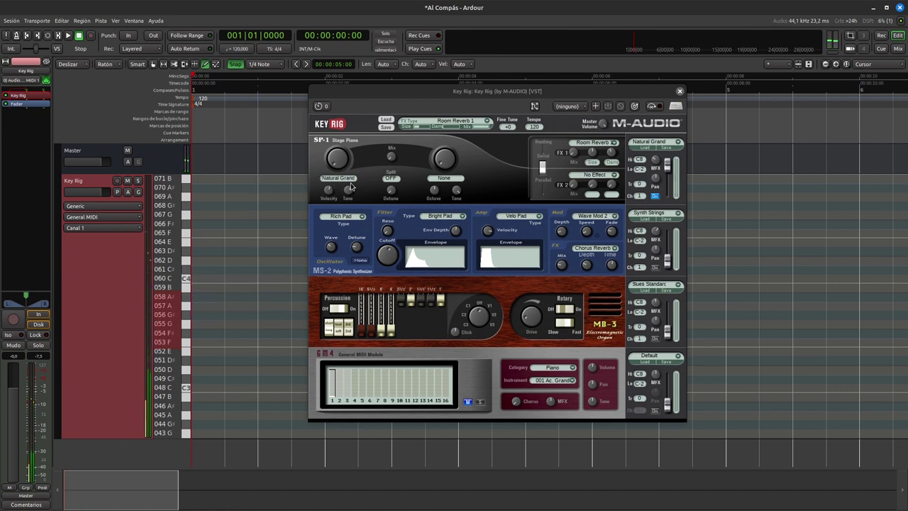
Change the stage piano sound to Bright Grand, audition C4 again and close the plugin window
{"action": "left_click_drag", "start_coordinate": [333, 159], "coordinate": [328, 163]}
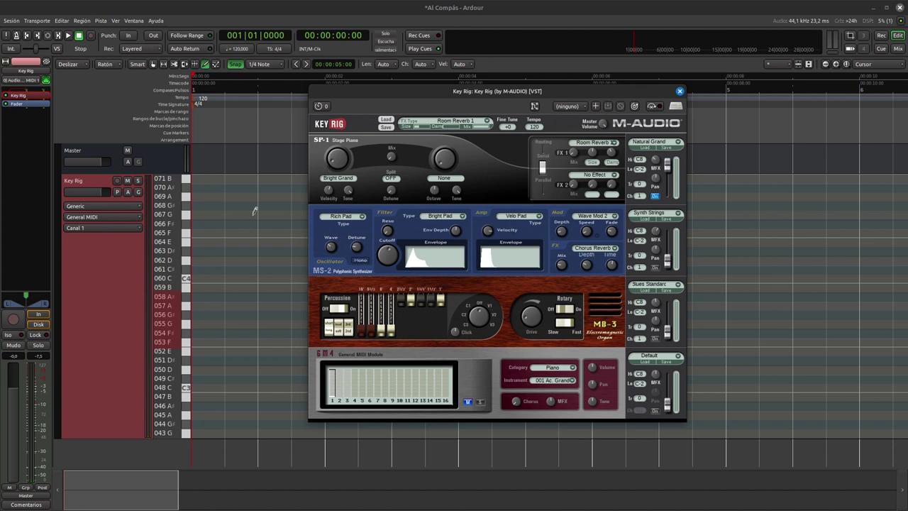
{"action": "left_click", "coordinate": [187, 278]}
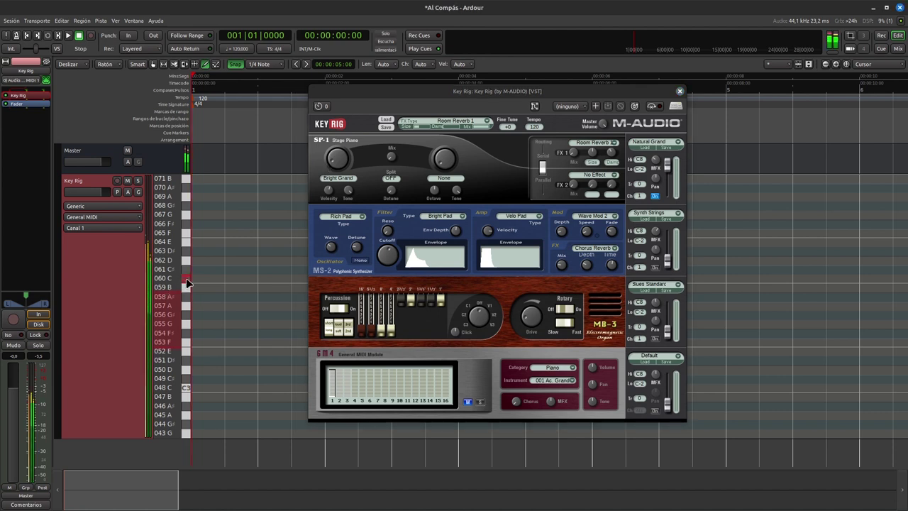
{"action": "left_click", "coordinate": [679, 91]}
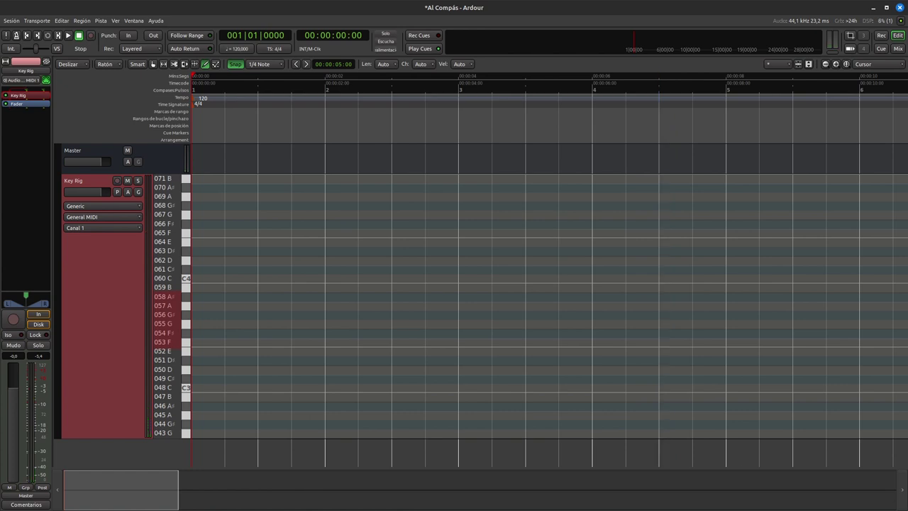
Draw a MIDI region on the Key Rig track from bar 1 to about bar 15
{"action": "key", "text": "alt+Tab"}
{"action": "mouse_move", "coordinate": [195, 431]}
{"action": "left_mouse_down"}
{"action": "mouse_move", "coordinate": [879, 434]}
{"action": "mouse_move", "coordinate": [854, 434]}
{"action": "mouse_move", "coordinate": [883, 443]}
{"action": "mouse_move", "coordinate": [851, 358]}
{"action": "left_mouse_up"}
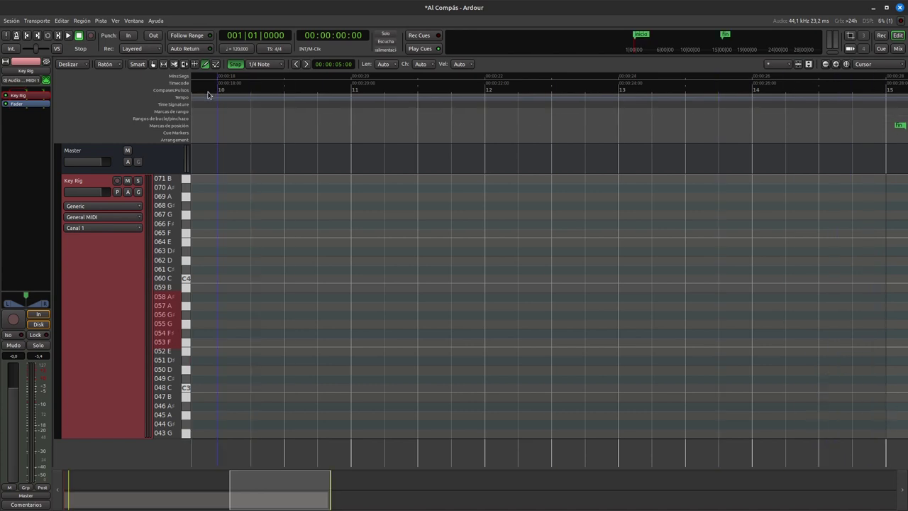
Move the inicio position marker to the beginning of bar 1
{"action": "left_click_drag", "start_coordinate": [290, 493], "coordinate": [123, 487]}
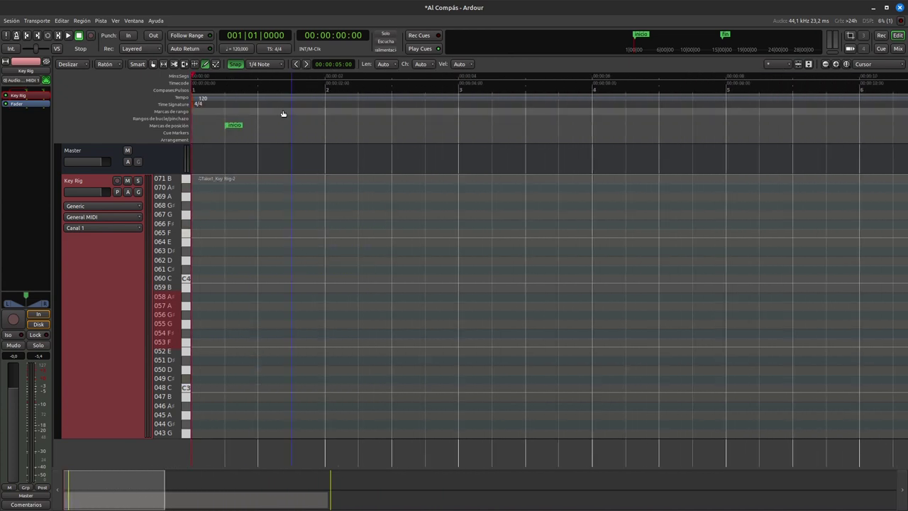
{"action": "left_click", "coordinate": [228, 125]}
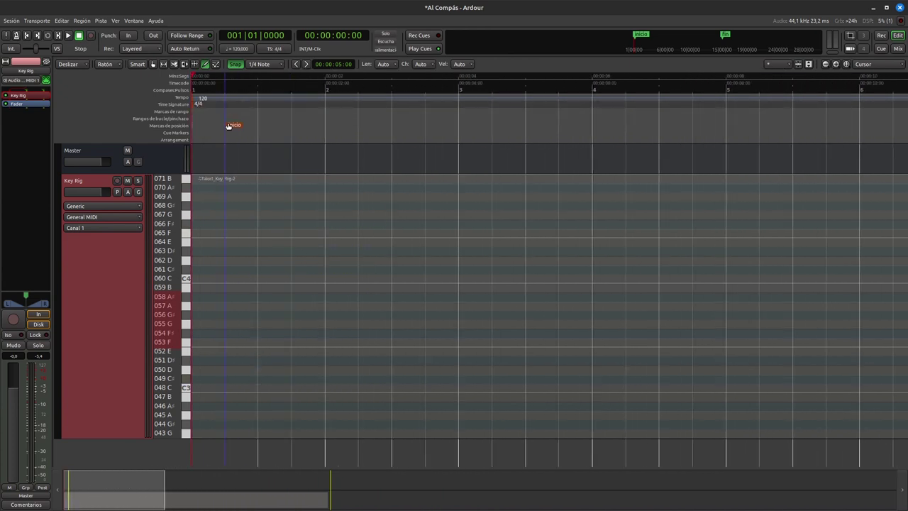
{"action": "left_click_drag", "start_coordinate": [233, 128], "coordinate": [193, 126]}
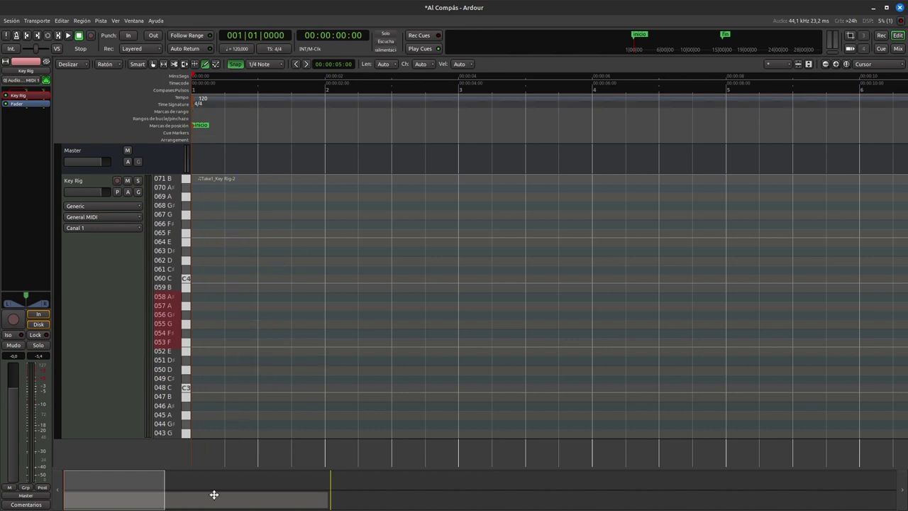
Place the playhead just before bar 7 and add a new tempo marker at bar 7
{"action": "left_click_drag", "start_coordinate": [163, 489], "coordinate": [244, 508]}
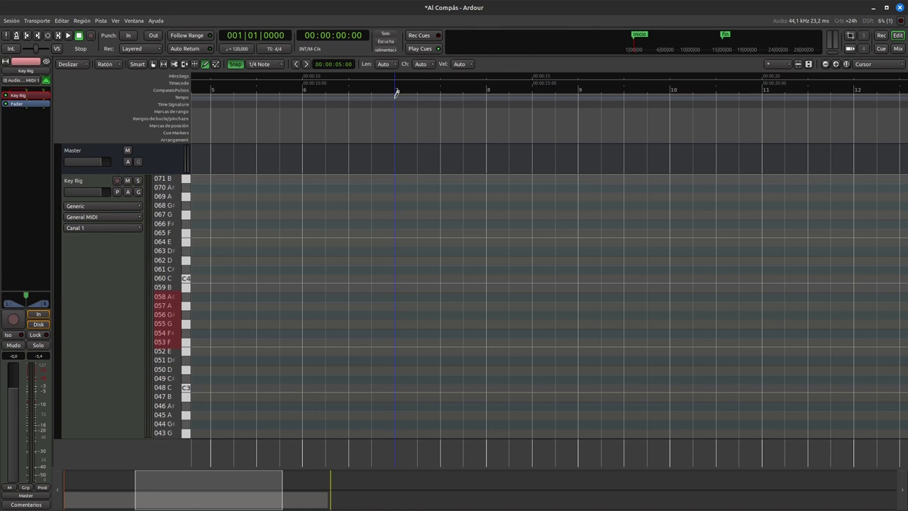
{"action": "scroll", "coordinate": [395, 92], "scroll_direction": "up", "scroll_amount": 5}
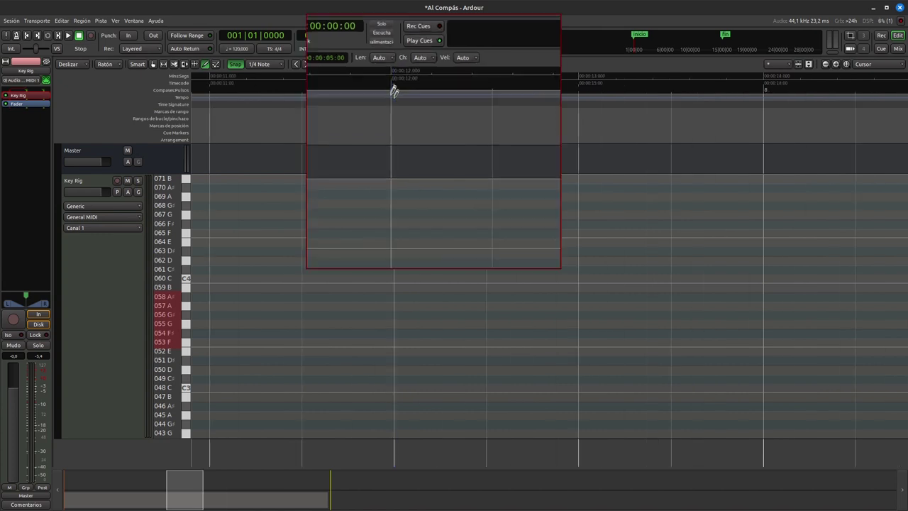
{"action": "left_click", "coordinate": [394, 96]}
{"action": "scroll", "coordinate": [394, 95], "scroll_direction": "down", "scroll_amount": 5}
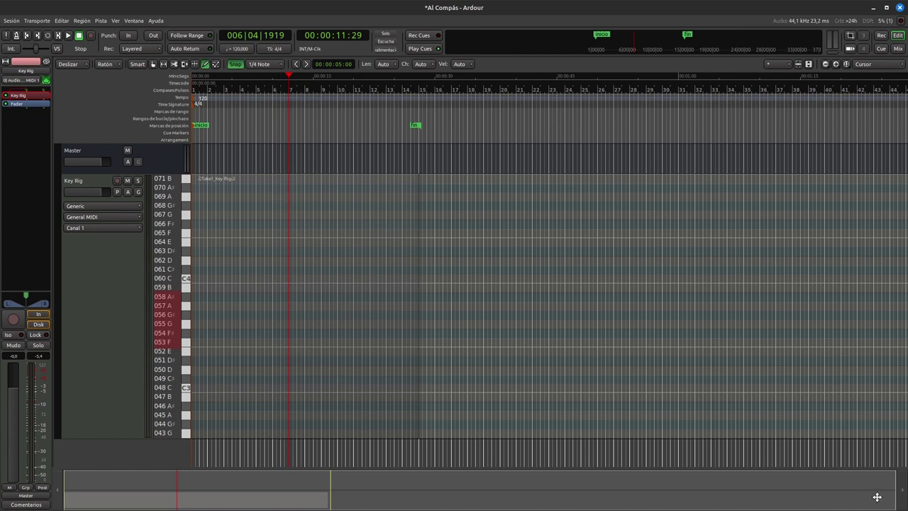
{"action": "scroll", "coordinate": [551, 98], "scroll_direction": "up", "scroll_amount": 5}
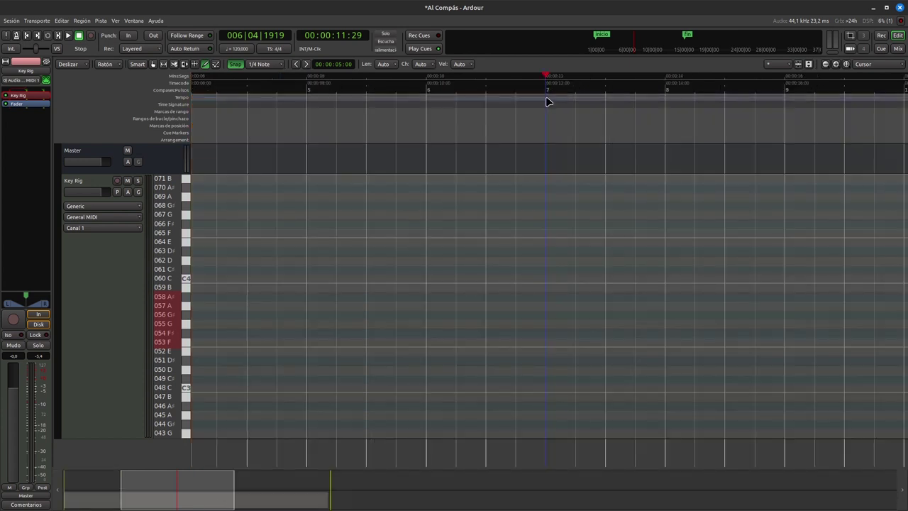
{"action": "right_click", "coordinate": [547, 101]}
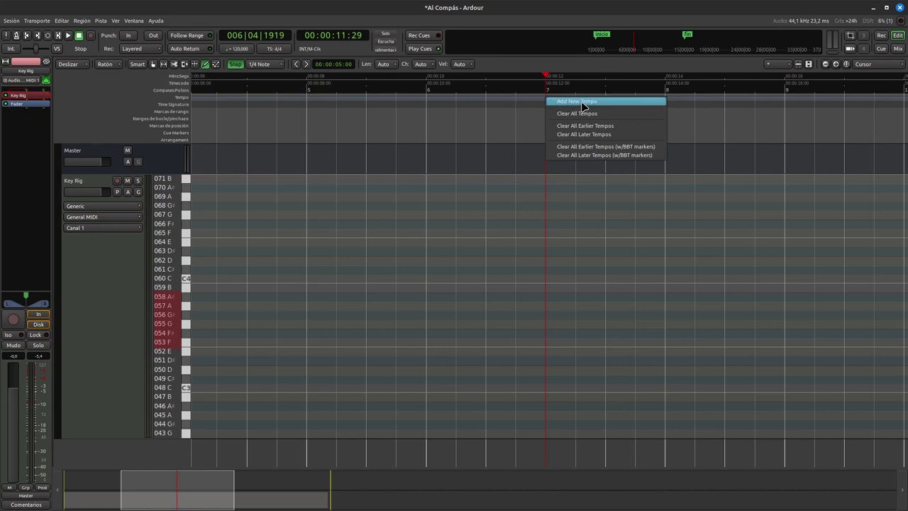
{"action": "left_click", "coordinate": [582, 102]}
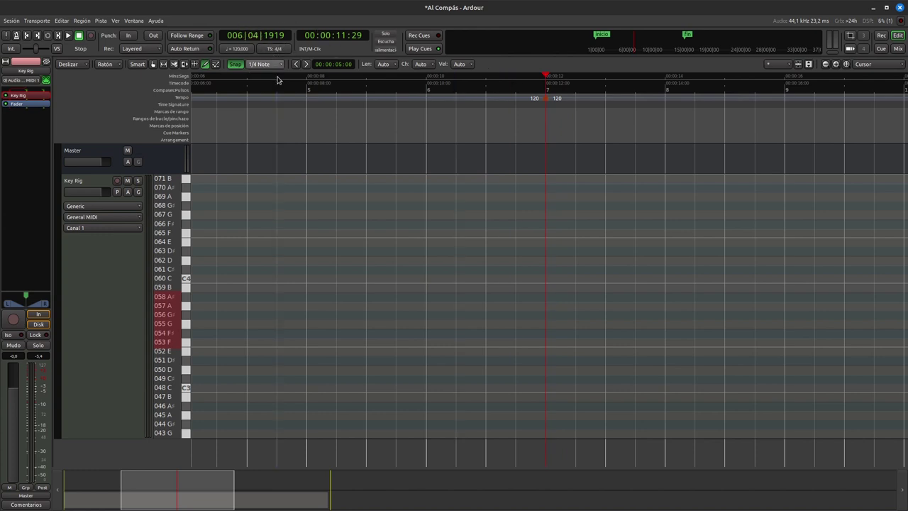
Consult the time signature tutorial page in Firefox on changing the tempo, and return to Ardour
{"action": "left_click", "coordinate": [617, 250]}
{"action": "key", "text": "ctrl+z"}
{"action": "key", "text": "alt+Tab"}
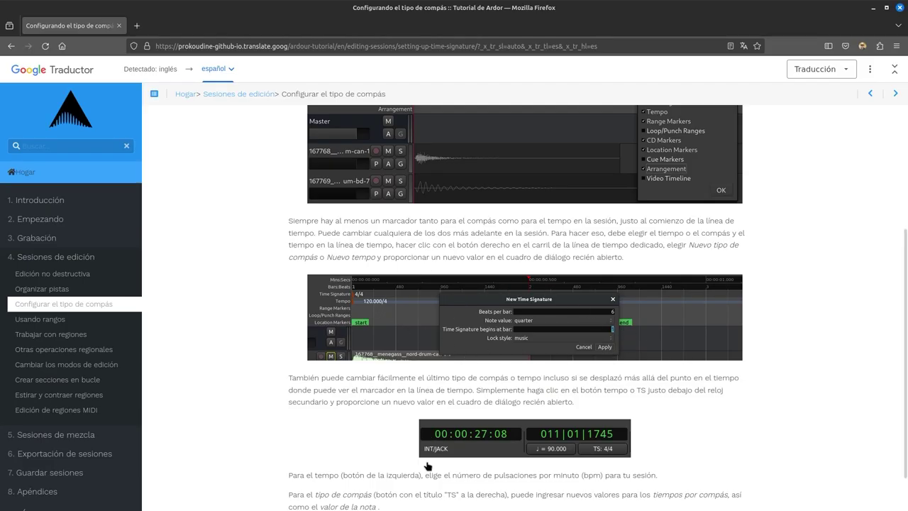
{"action": "key", "text": "alt+Tab"}
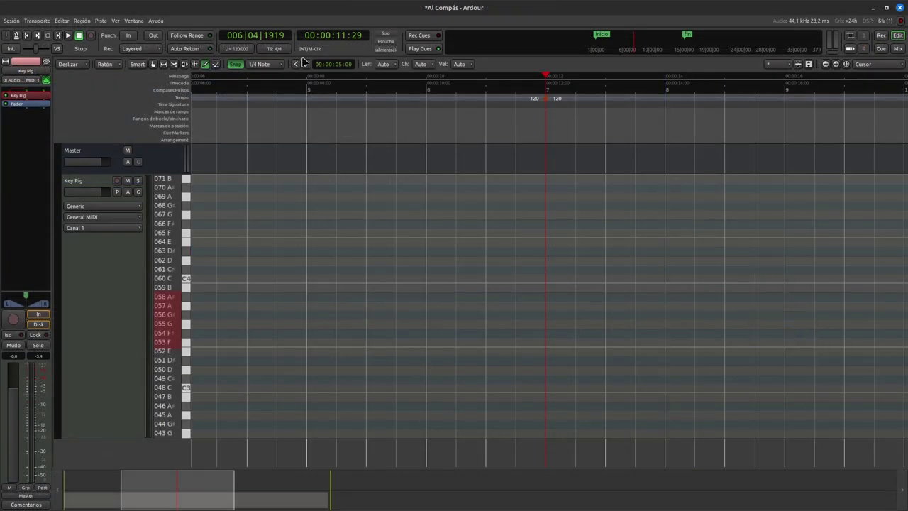
Set the tempo of the section before bar 7 to 90 beats per minute
{"action": "left_click", "coordinate": [240, 49]}
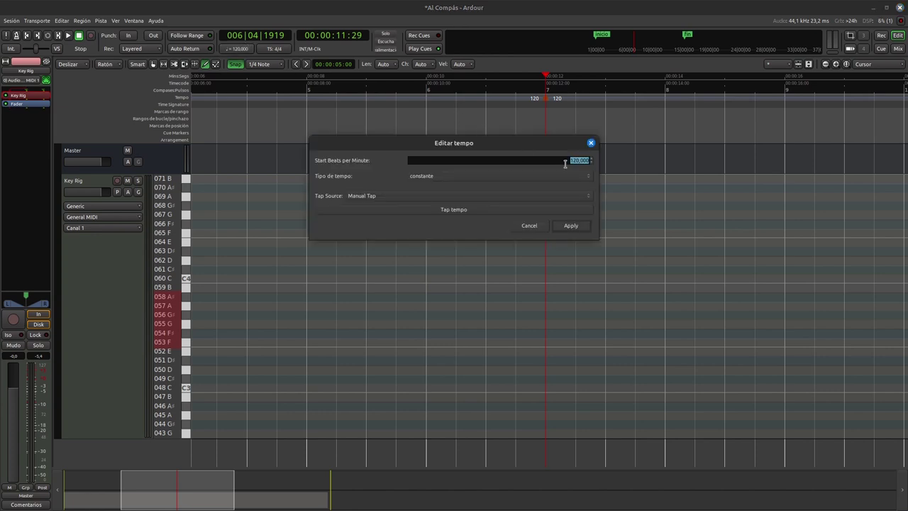
{"action": "type", "text": "90"}
{"action": "left_click", "coordinate": [569, 225]}
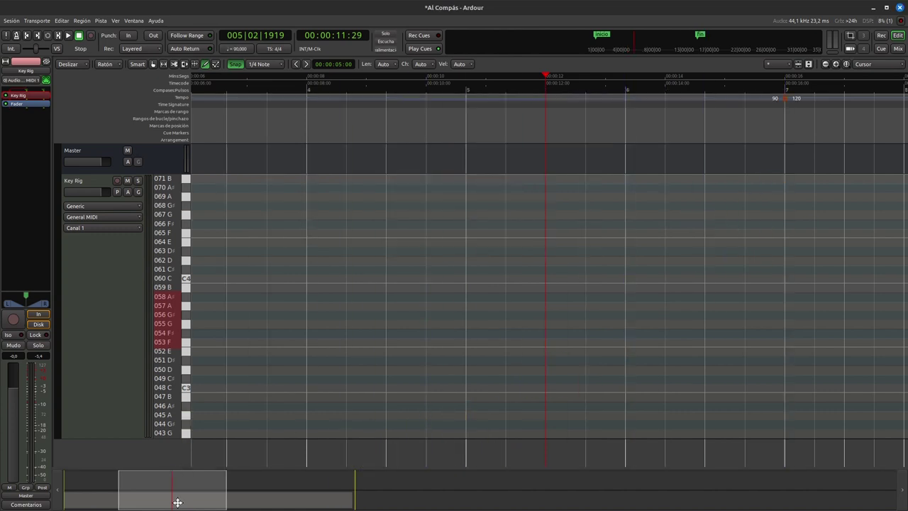
Clear all added tempo changes from the tempo ruler, including the one at bar 7
{"action": "left_click_drag", "start_coordinate": [194, 499], "coordinate": [227, 503]}
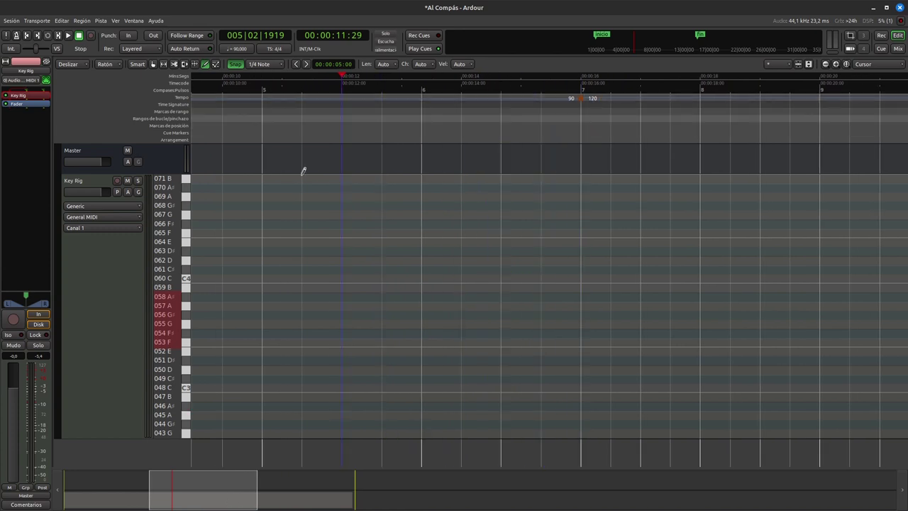
{"action": "left_click_drag", "start_coordinate": [219, 504], "coordinate": [252, 505]}
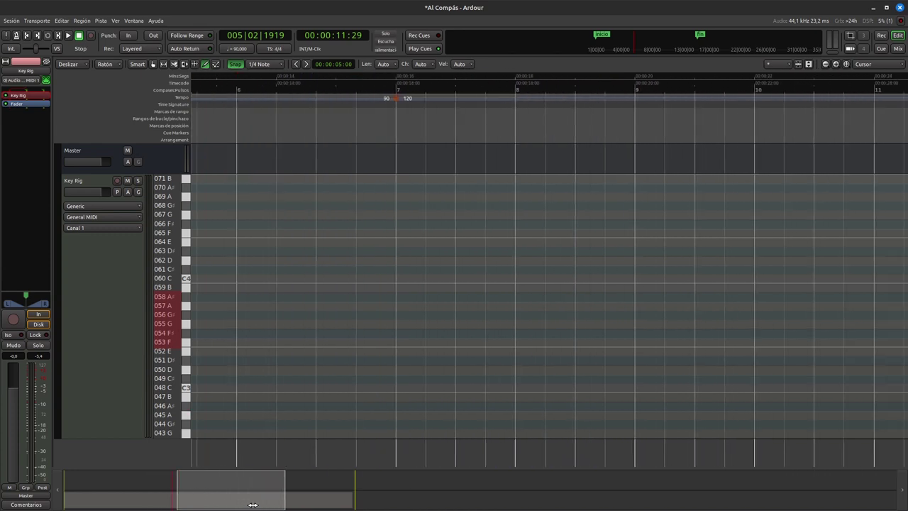
{"action": "left_click", "coordinate": [383, 92]}
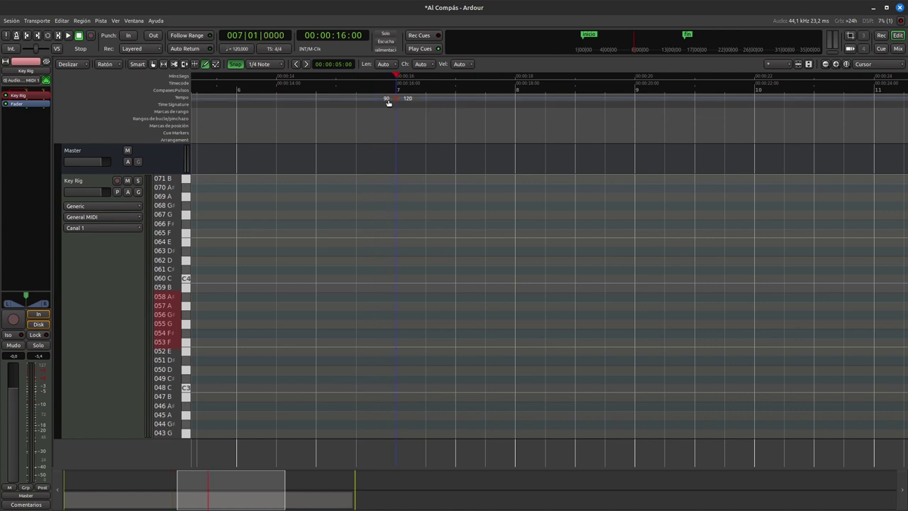
{"action": "right_click", "coordinate": [388, 103]}
{"action": "left_click", "coordinate": [407, 114]}
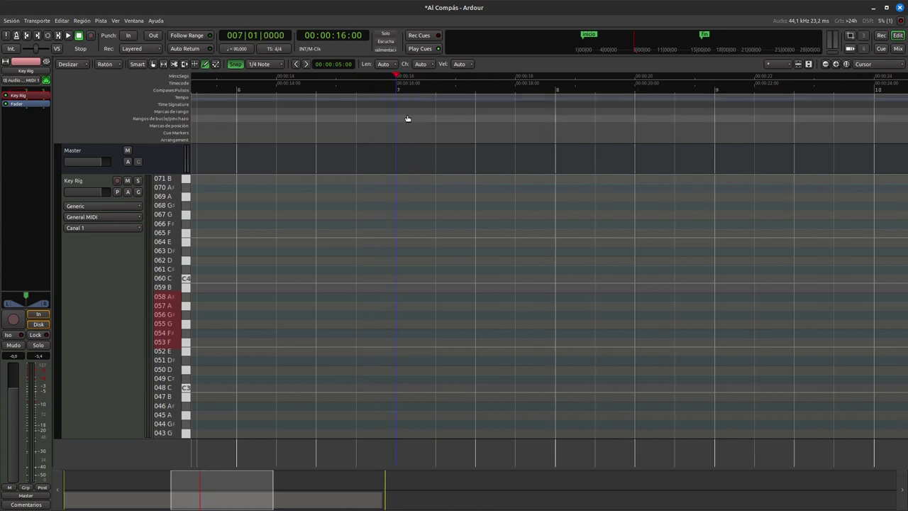
Return the playhead to the session start and set the starting tempo to 120 beats per minute
{"action": "left_click_drag", "start_coordinate": [254, 502], "coordinate": [115, 483]}
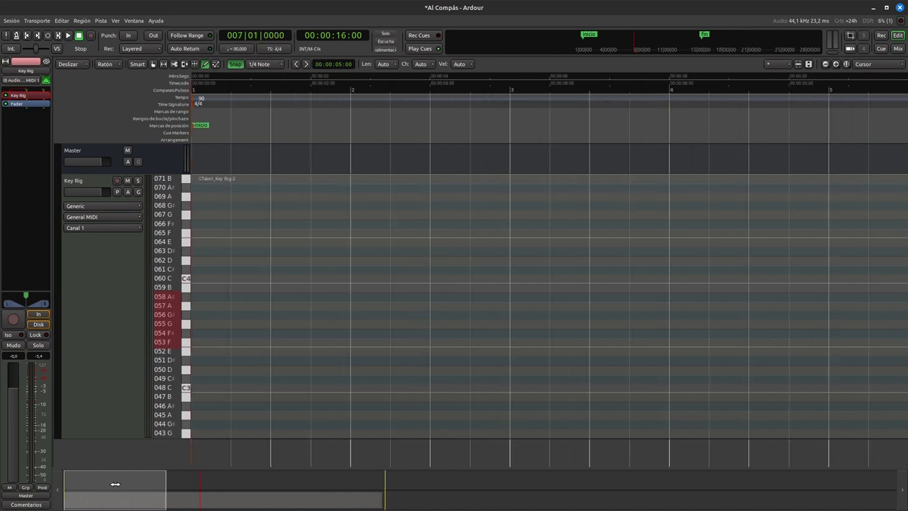
{"action": "left_click", "coordinate": [200, 101]}
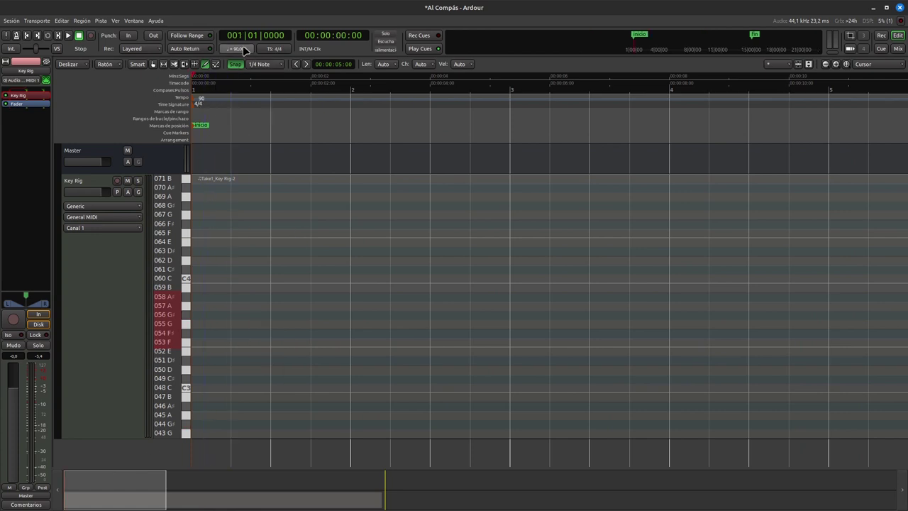
{"action": "left_click", "coordinate": [245, 51]}
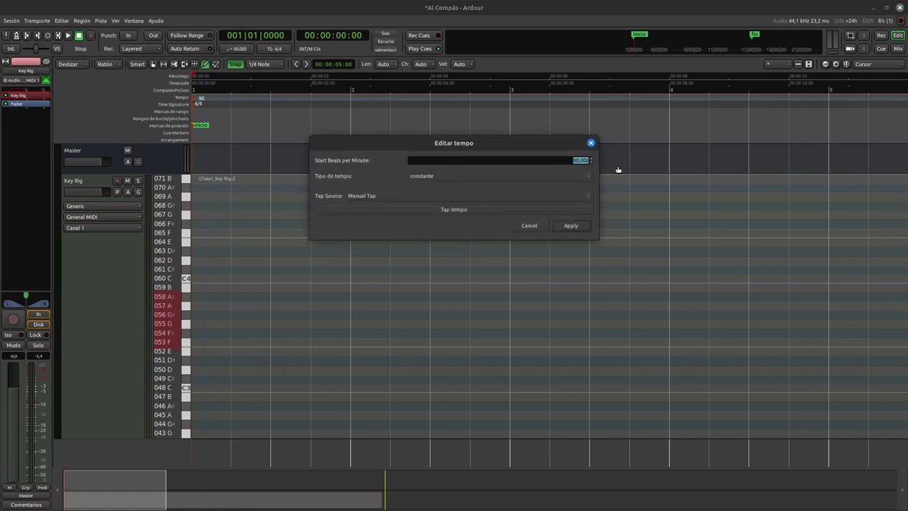
{"action": "type", "text": "120"}
{"action": "key", "text": "Return"}
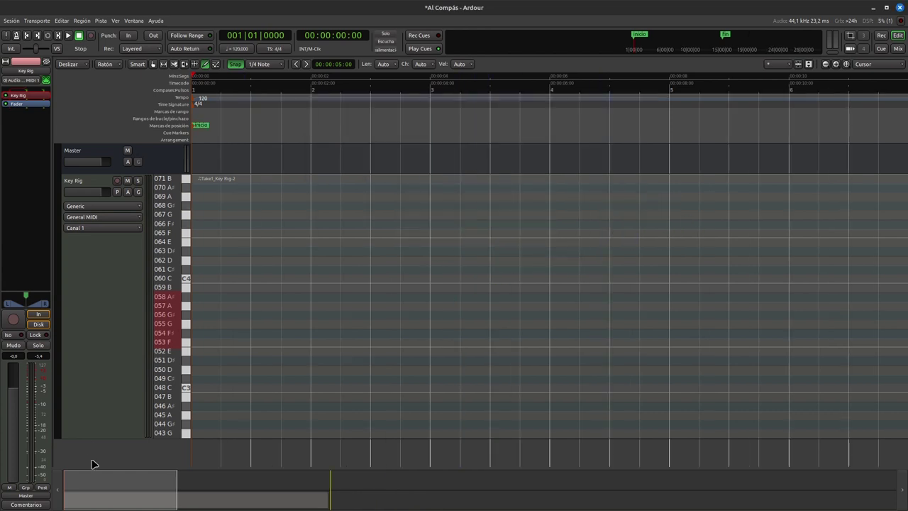
Add a new tempo marker at bar 7 on the tempo ruler
{"action": "left_click_drag", "start_coordinate": [117, 497], "coordinate": [217, 503]}
{"action": "right_click", "coordinate": [294, 97]}
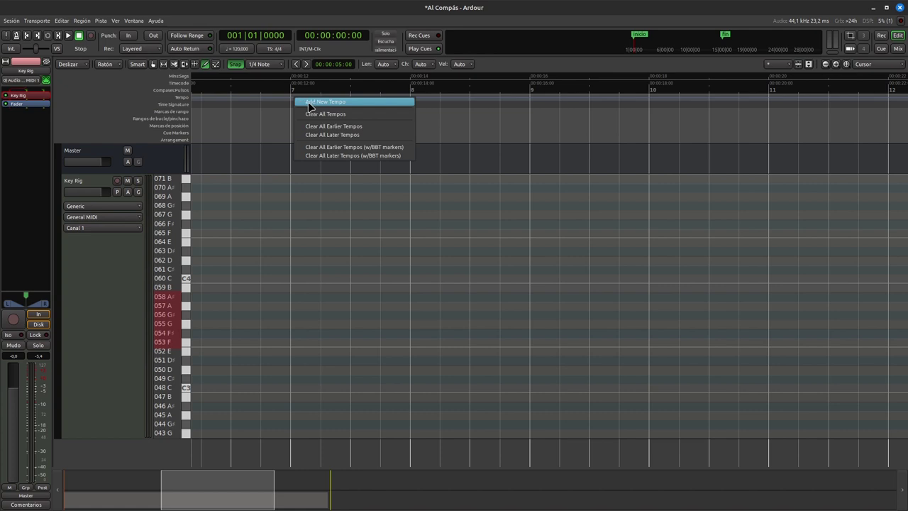
{"action": "left_click", "coordinate": [310, 104]}
Place the playhead just after the bar 7 tempo marker and set that tempo to 90 beats per minute
{"action": "left_click", "coordinate": [304, 99]}
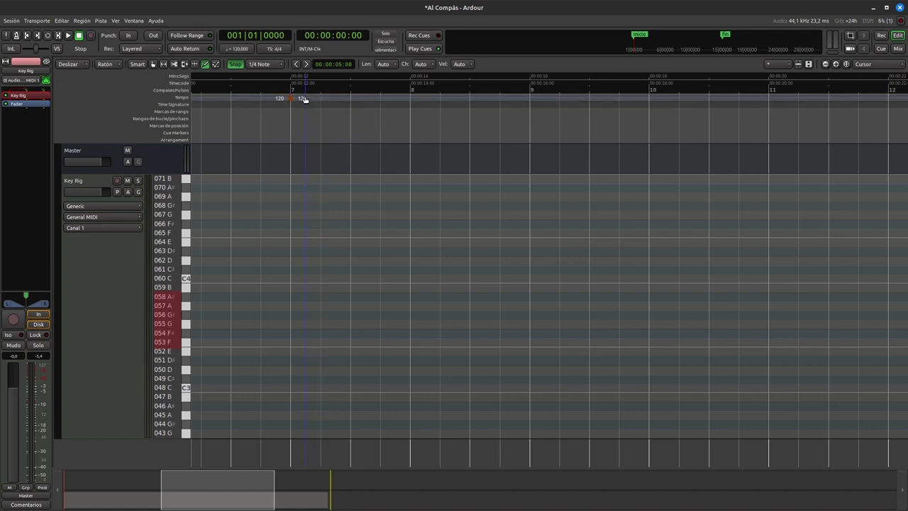
{"action": "right_click", "coordinate": [304, 100]}
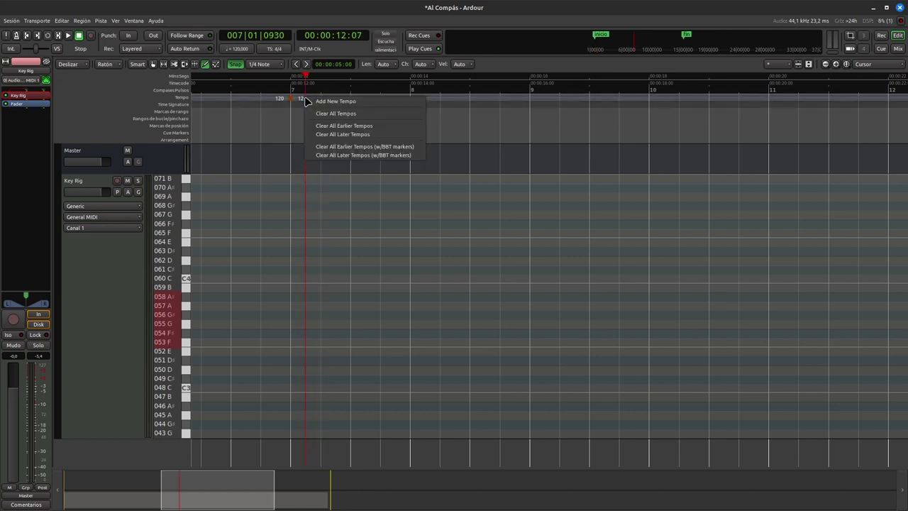
{"action": "left_click", "coordinate": [247, 51]}
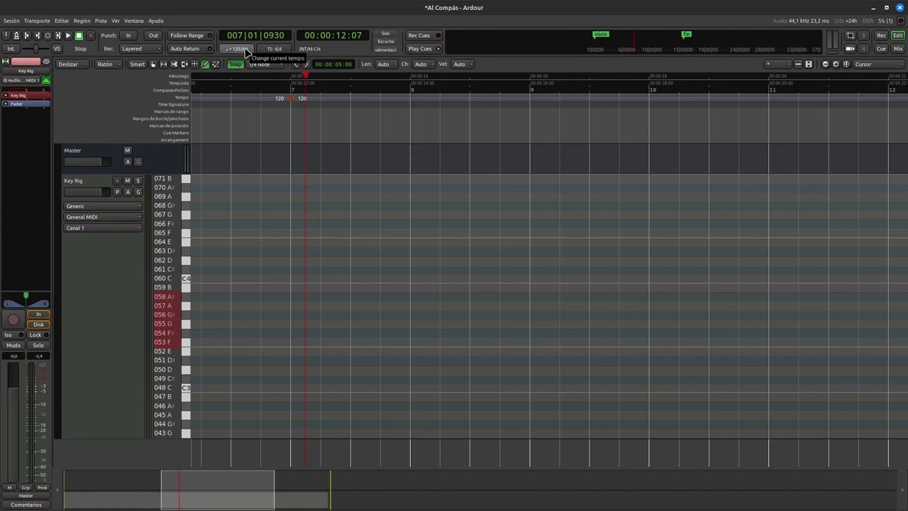
{"action": "left_click", "coordinate": [247, 52]}
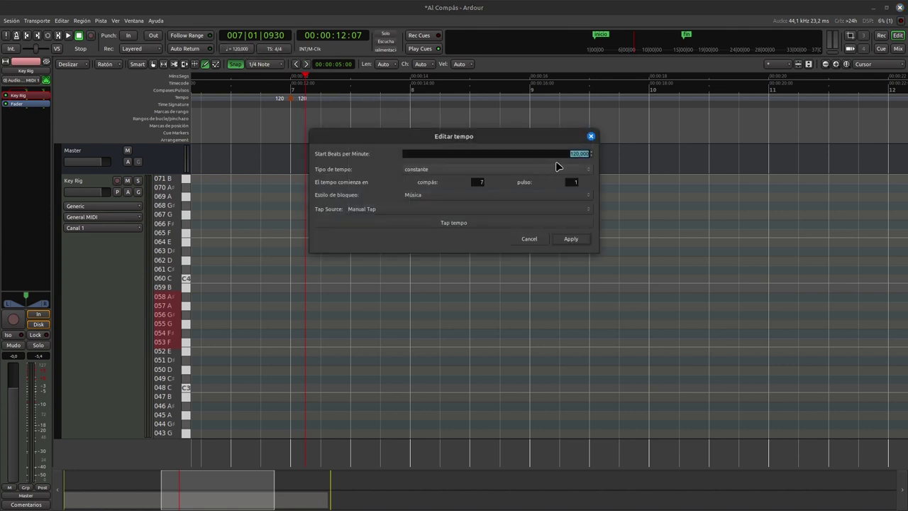
{"action": "type", "text": "90"}
{"action": "key", "text": "Return"}
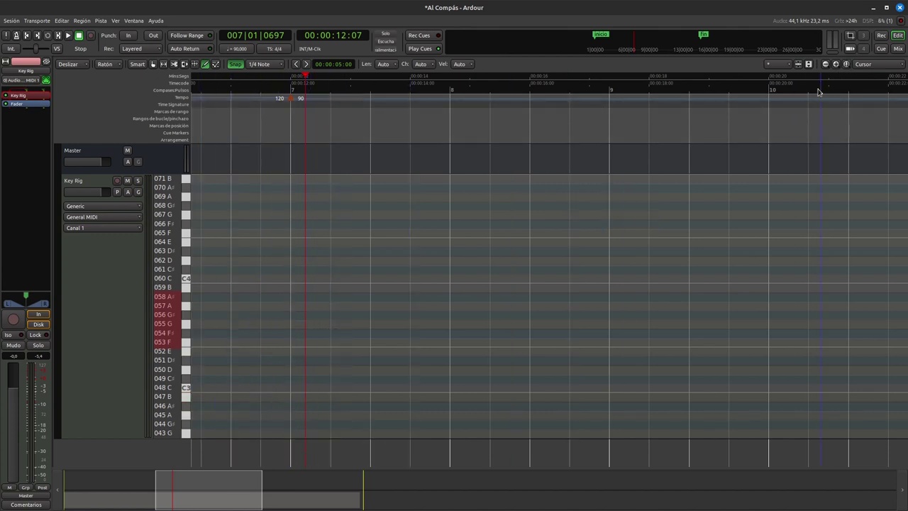
Place the playhead at bar 9 and add a new tempo marker there
{"action": "left_click", "coordinate": [826, 64]}
{"action": "left_click", "coordinate": [826, 64]}
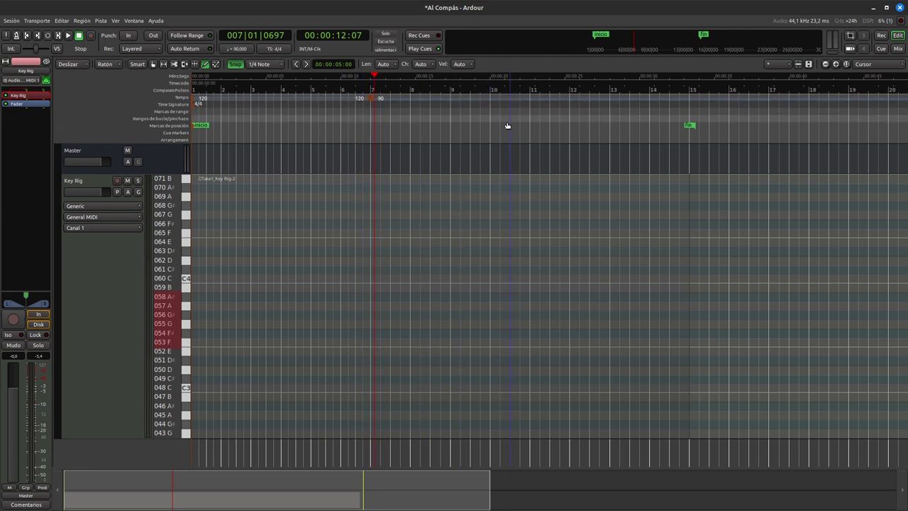
{"action": "left_click", "coordinate": [457, 101]}
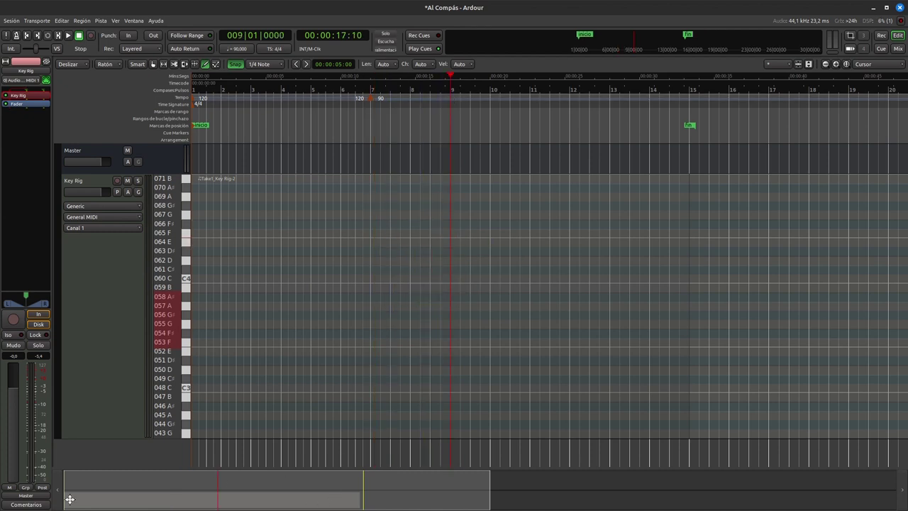
{"action": "key", "text": "equal"}
{"action": "key", "text": "equal"}
{"action": "key", "text": "equal"}
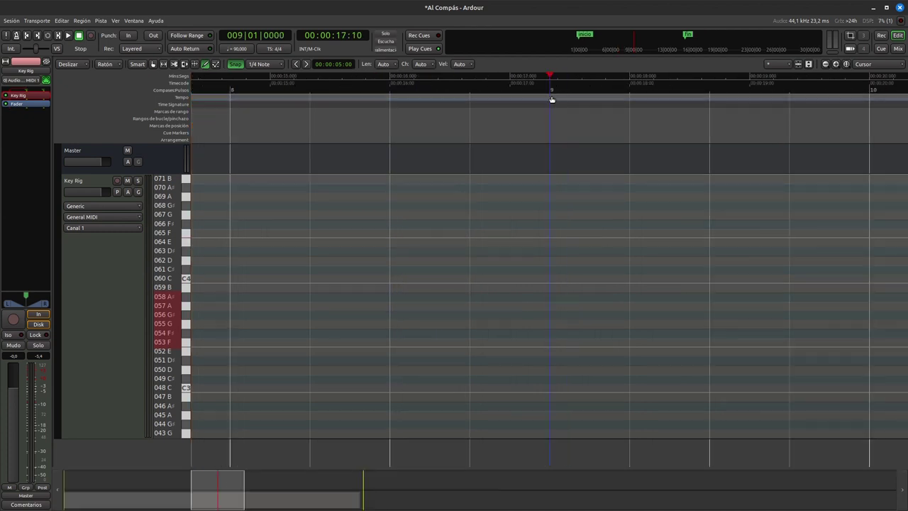
{"action": "right_click", "coordinate": [552, 99]}
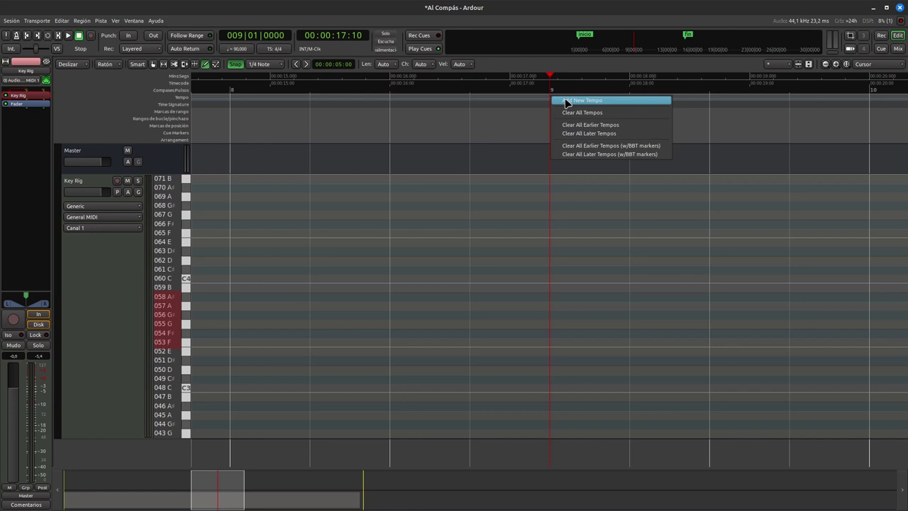
{"action": "left_click", "coordinate": [567, 101]}
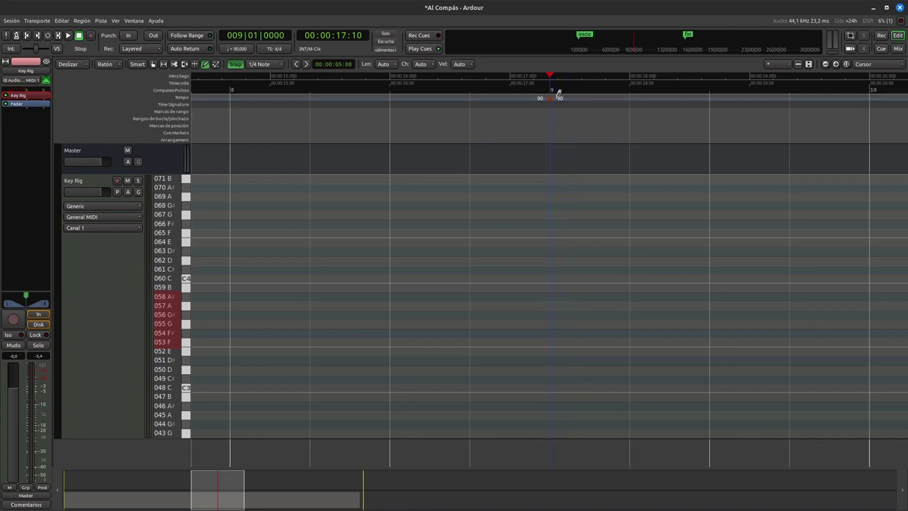
Move the playhead slightly past the bar 9 tempo marker and set that tempo to 120 beats per minute
{"action": "left_click_drag", "start_coordinate": [550, 77], "coordinate": [564, 77]}
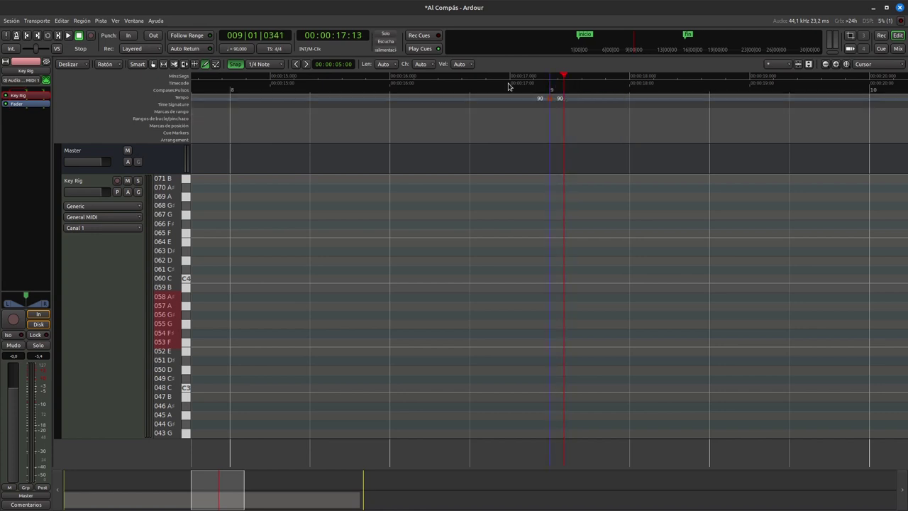
{"action": "left_click", "coordinate": [238, 49]}
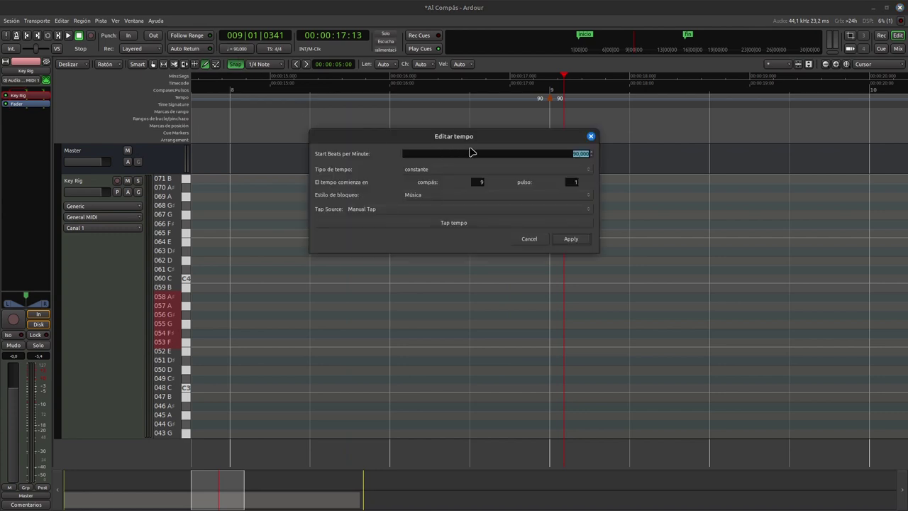
{"action": "type", "text": "120"}
{"action": "key", "text": "Return"}
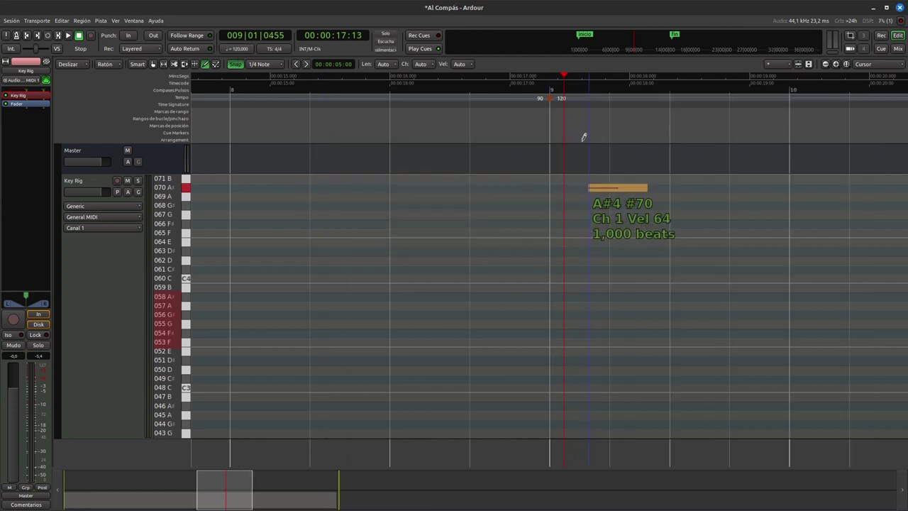
Add a 3/4 time signature marker starting at bar 7 on the time signature ruler
{"action": "left_click_drag", "start_coordinate": [200, 482], "coordinate": [51, 457]}
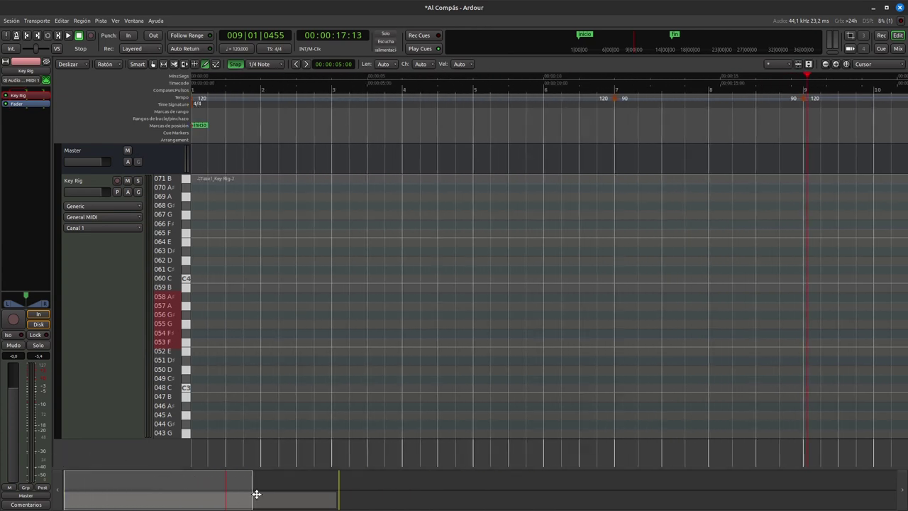
{"action": "left_click_drag", "start_coordinate": [254, 494], "coordinate": [358, 494]}
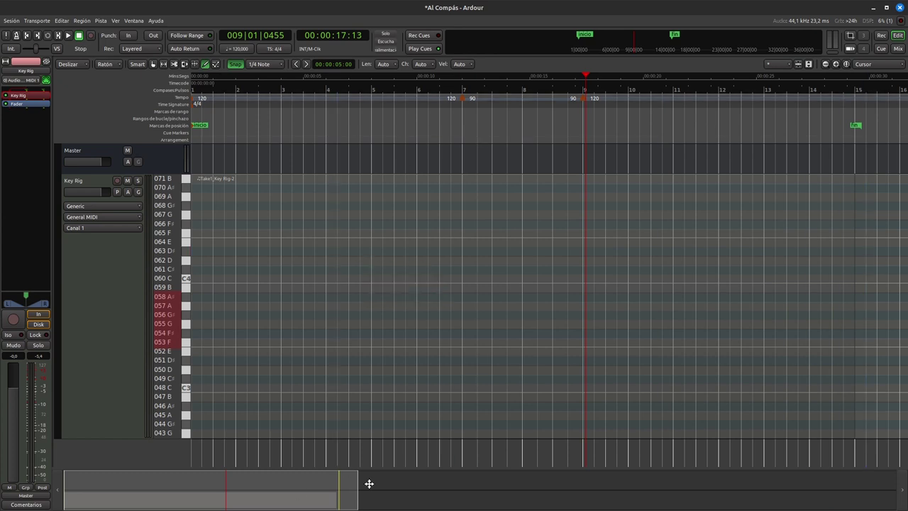
{"action": "left_click_drag", "start_coordinate": [350, 488], "coordinate": [244, 493]}
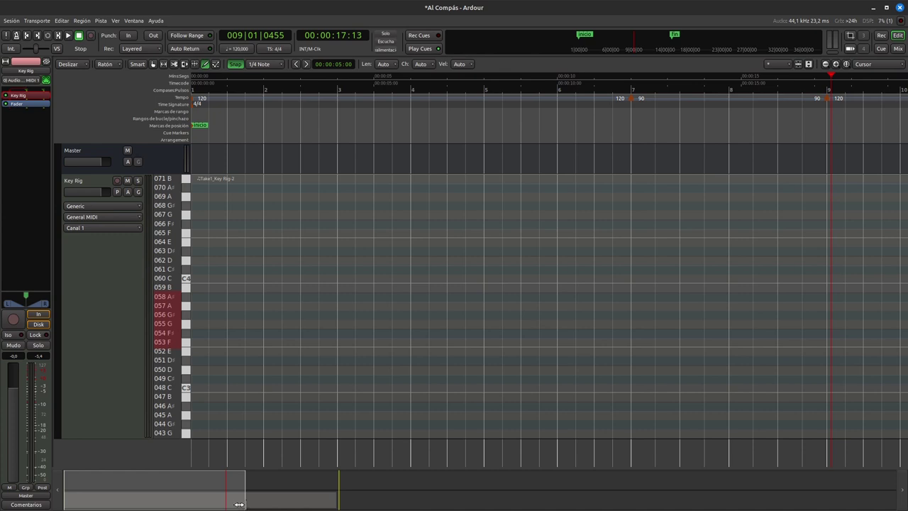
{"action": "left_click", "coordinate": [631, 108]}
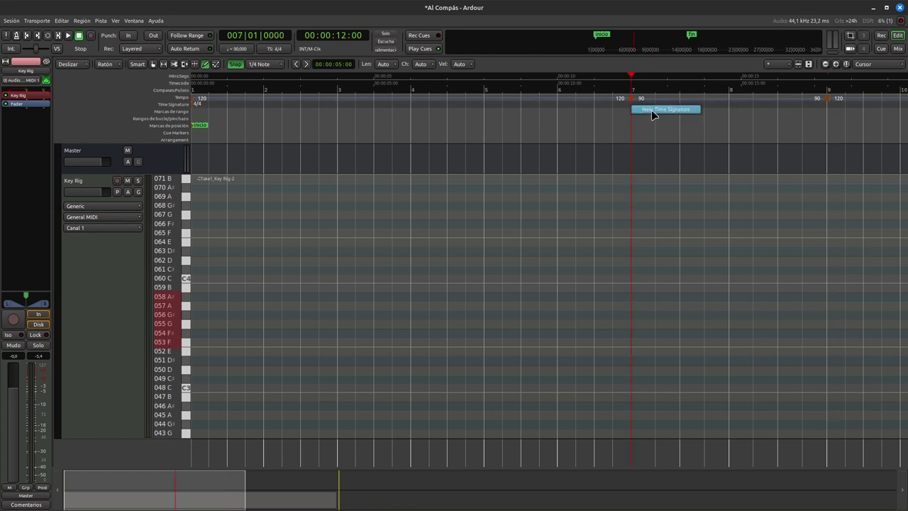
{"action": "left_click", "coordinate": [655, 110]}
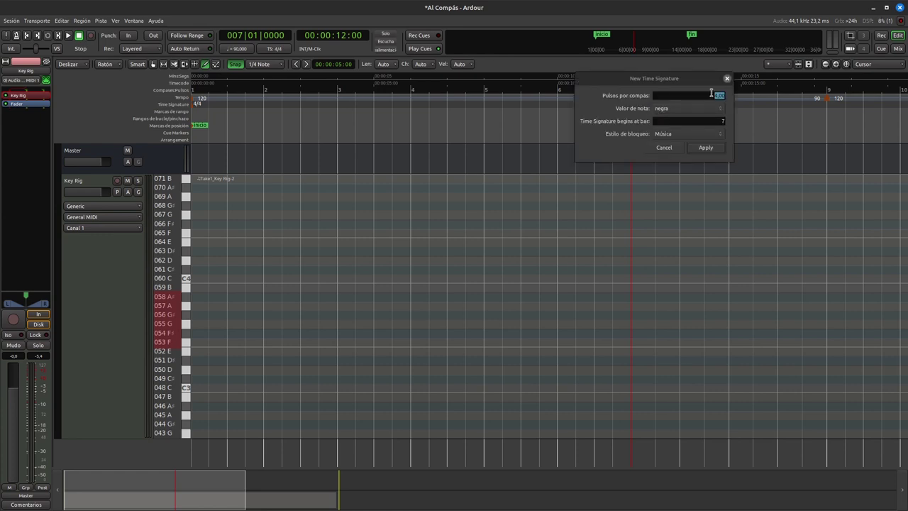
{"action": "left_click", "coordinate": [706, 147]}
Place the playhead at bar 9 and add a 4/4 time signature starting there
{"action": "left_click", "coordinate": [784, 102]}
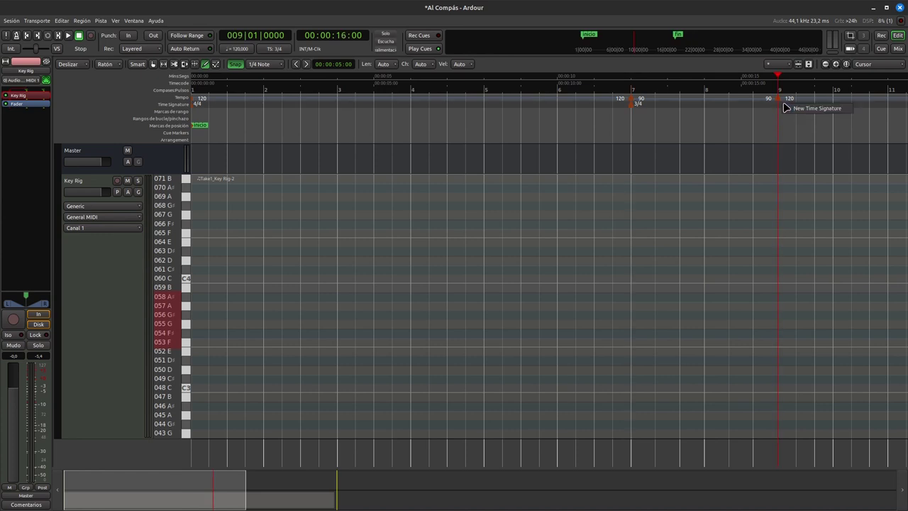
{"action": "right_click", "coordinate": [786, 107]}
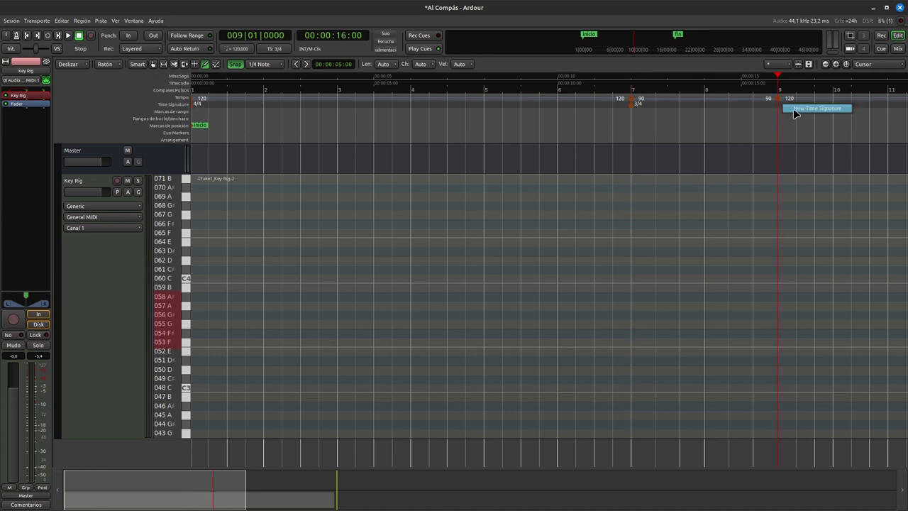
{"action": "left_click", "coordinate": [794, 113]}
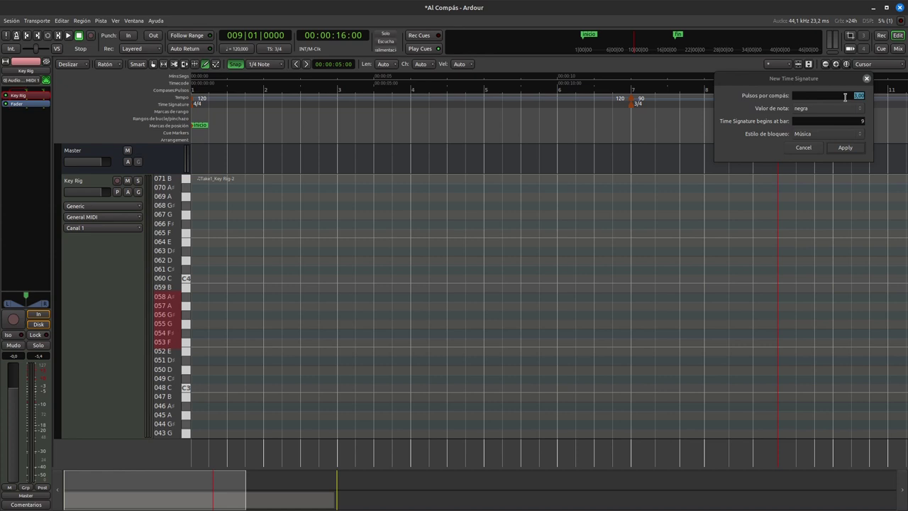
{"action": "type", "text": "4"}
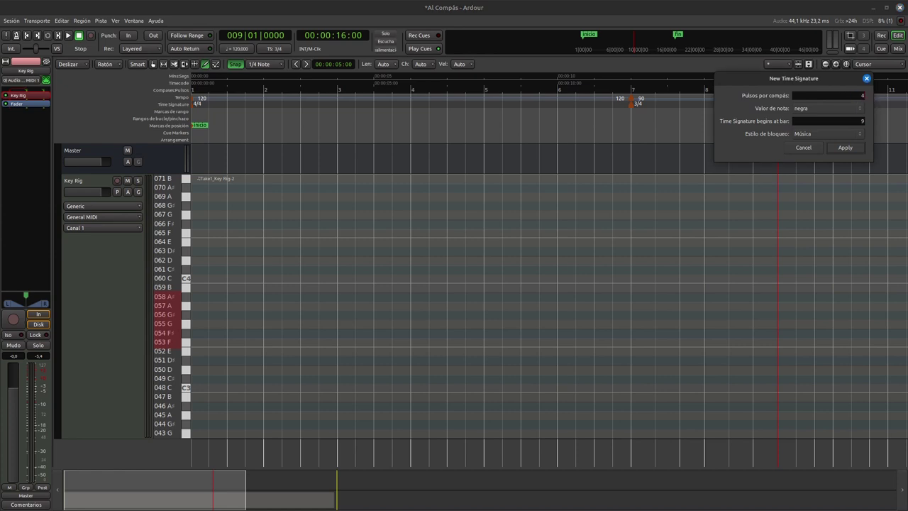
{"action": "left_click", "coordinate": [843, 147]}
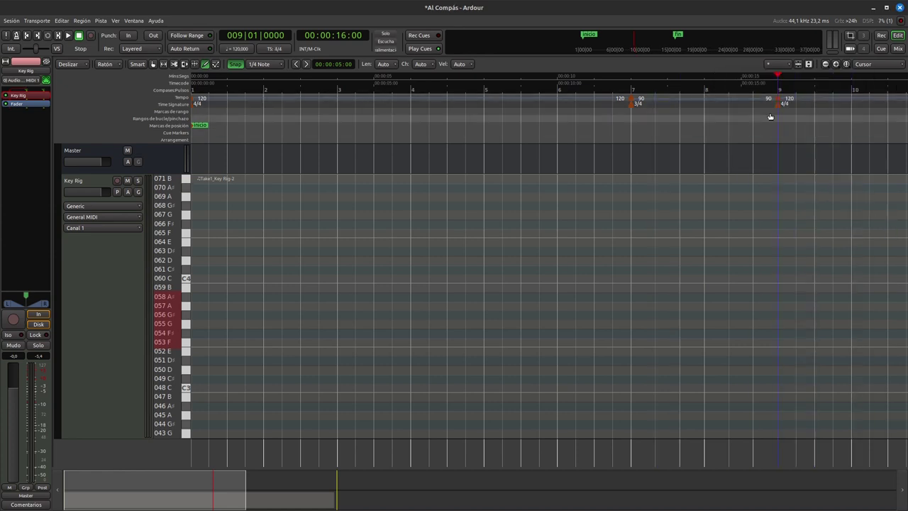
Switch to Firefox and review the tutorial's instructions for changing tempo and time signature, then return to Ardour
{"action": "left_click", "coordinate": [524, 260]}
{"action": "key", "text": "ctrl+z"}
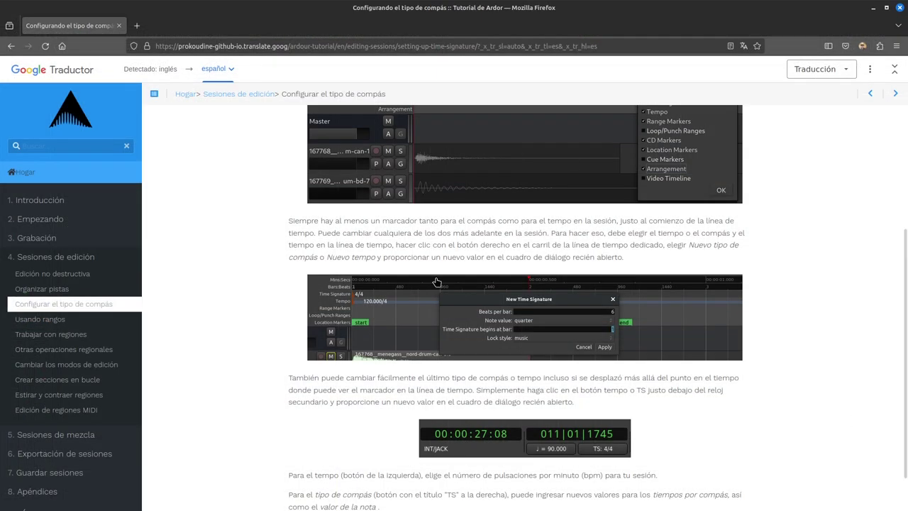
{"action": "scroll", "coordinate": [436, 277], "scroll_direction": "down", "scroll_amount": 3}
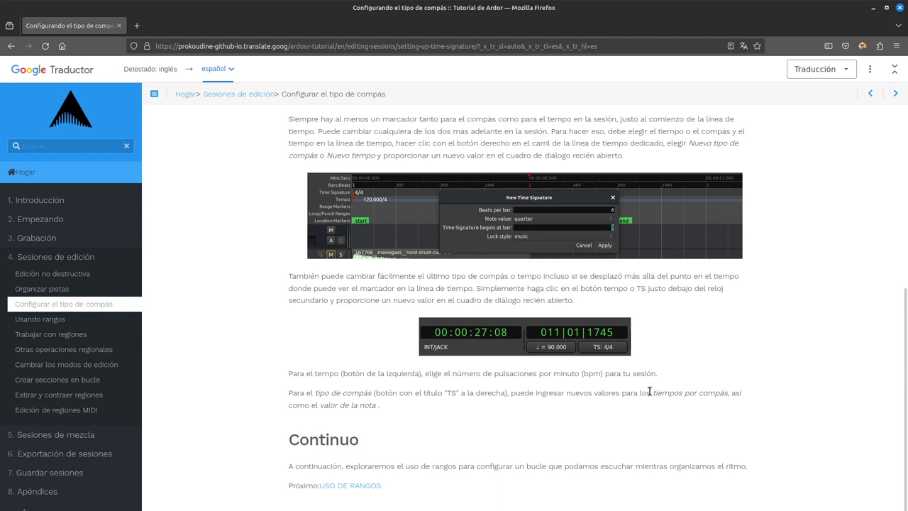
{"action": "scroll", "coordinate": [264, 344], "scroll_direction": "up", "scroll_amount": 4}
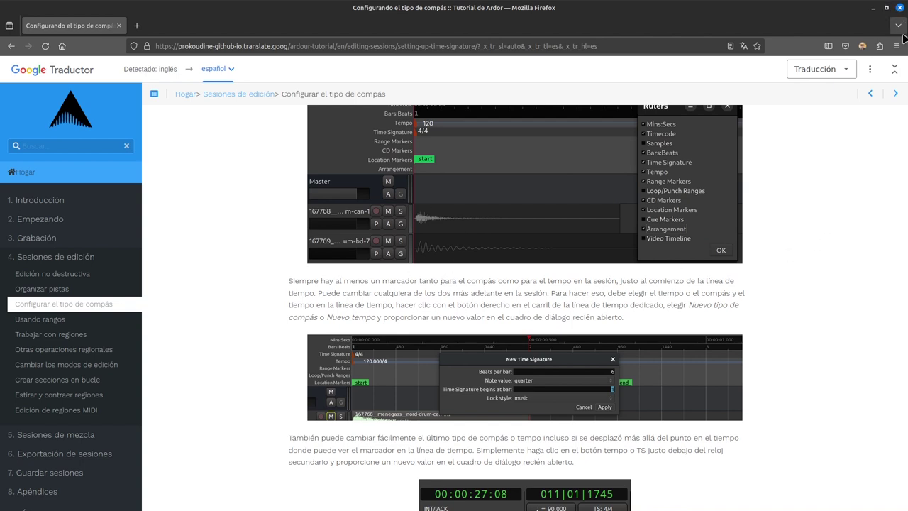
{"action": "left_click", "coordinate": [899, 13]}
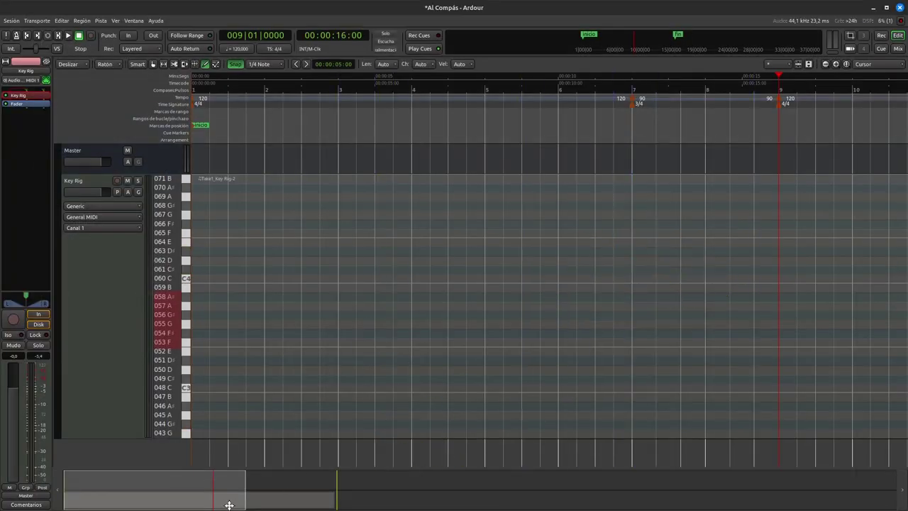
Draw four ascending quarter notes, C4, E4, G4 and C5, one on each beat of bar 2 in the Key Rig region
{"action": "left_click_drag", "start_coordinate": [235, 501], "coordinate": [126, 494]}
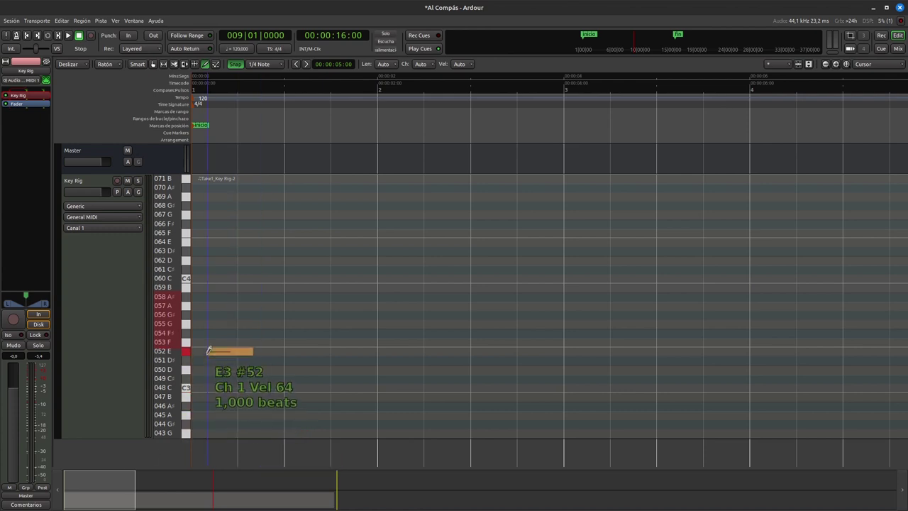
{"action": "scroll", "coordinate": [161, 305], "scroll_direction": "up", "scroll_amount": 1}
{"action": "scroll", "coordinate": [162, 305], "scroll_direction": "up", "scroll_amount": 1}
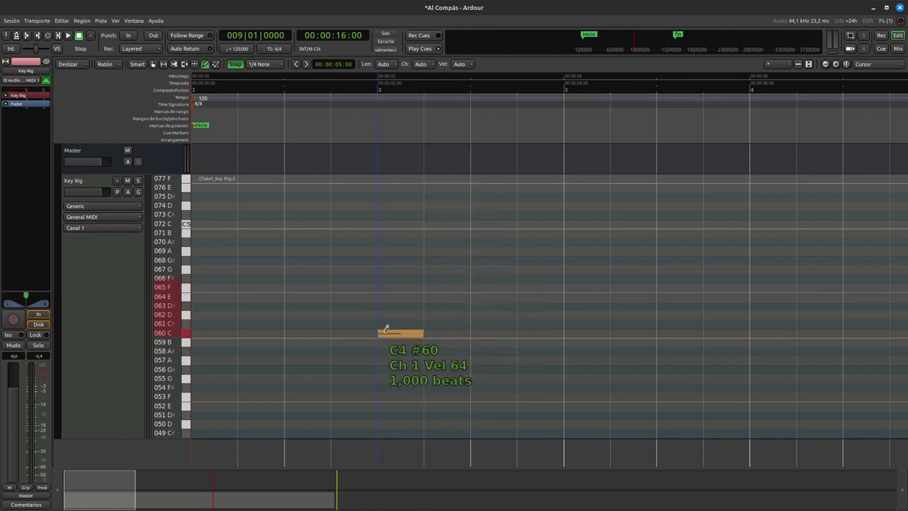
{"action": "left_click", "coordinate": [387, 329]}
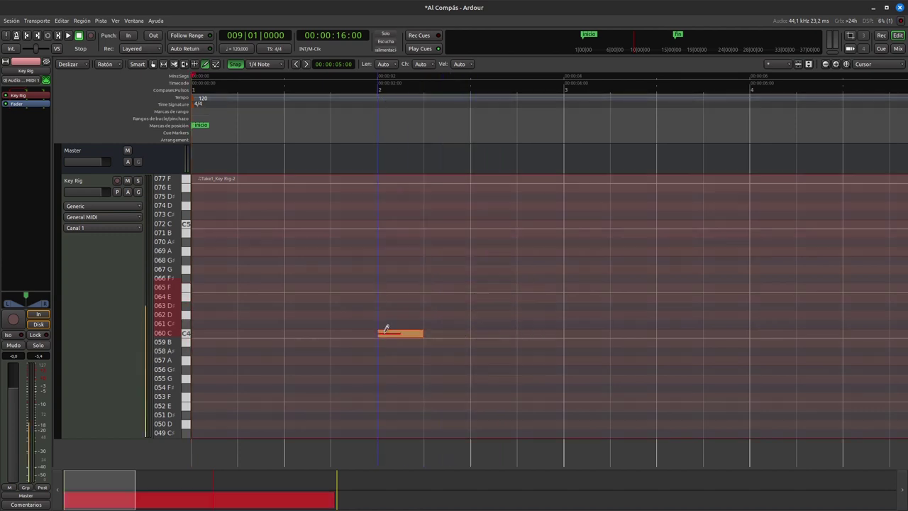
{"action": "left_click", "coordinate": [431, 293]}
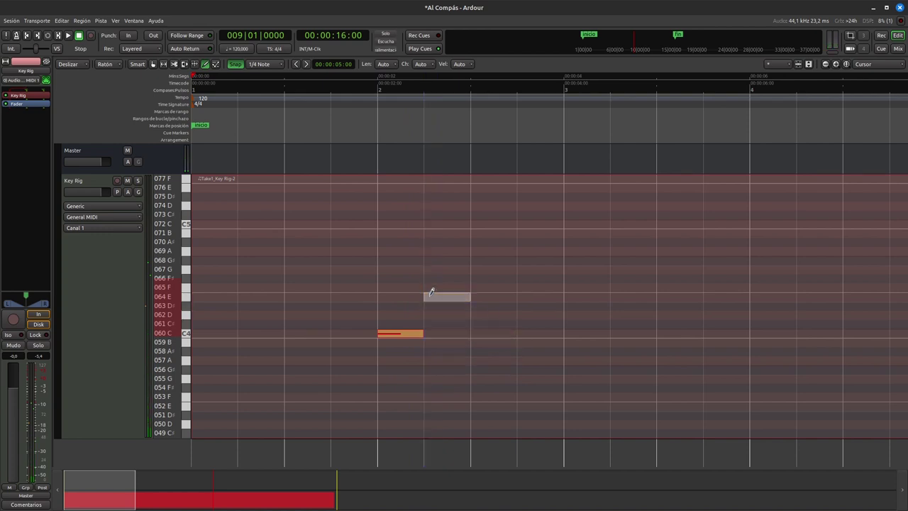
{"action": "left_click", "coordinate": [472, 269]}
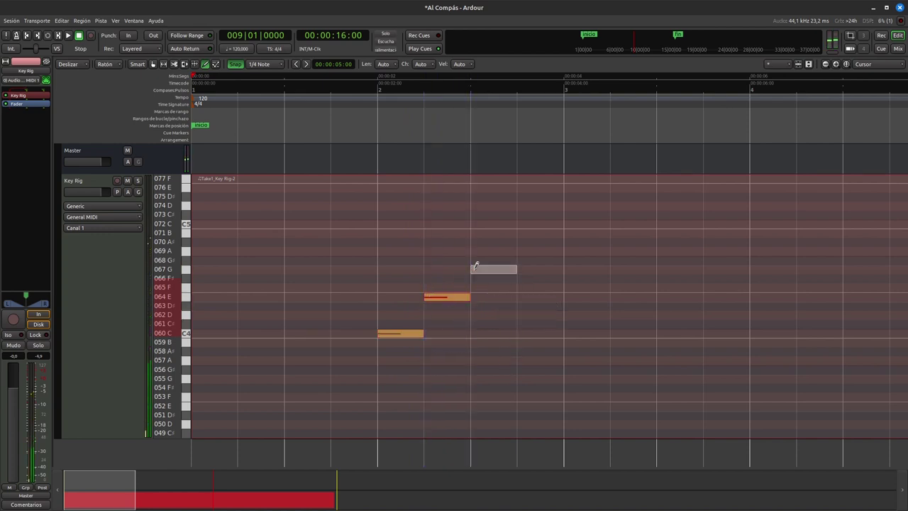
{"action": "left_click", "coordinate": [522, 224]}
{"action": "scroll", "coordinate": [190, 505], "scroll_direction": "right", "scroll_amount": 3}
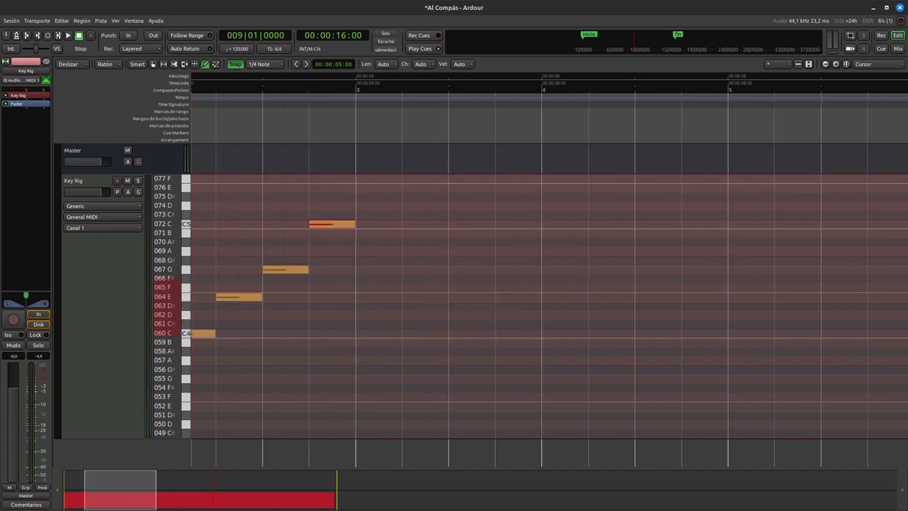
{"action": "scroll", "coordinate": [148, 498], "scroll_direction": "left", "scroll_amount": 3}
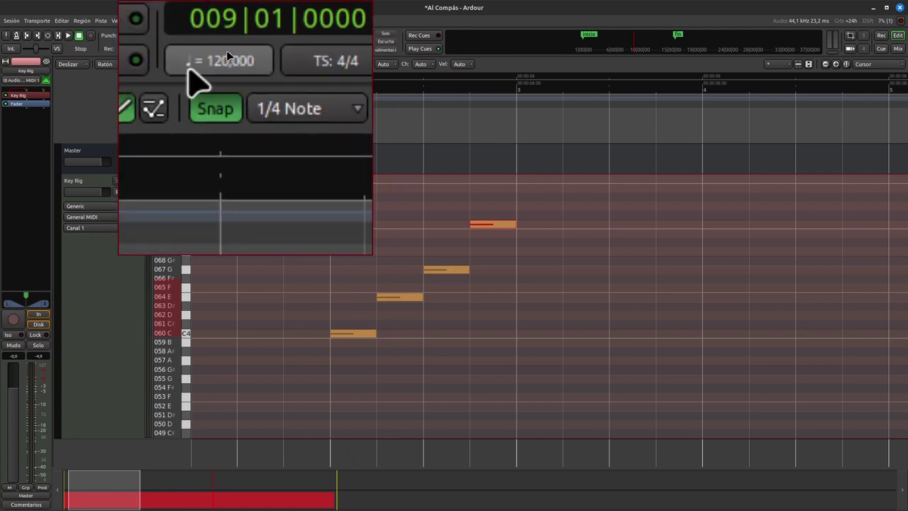
{"action": "mouse_move", "coordinate": [377, 342]}
{"action": "left_mouse_down"}
{"action": "mouse_move", "coordinate": [391, 362]}
{"action": "mouse_move", "coordinate": [363, 337]}
{"action": "mouse_move", "coordinate": [405, 280]}
{"action": "mouse_move", "coordinate": [462, 262]}
{"action": "mouse_move", "coordinate": [498, 234]}
{"action": "mouse_move", "coordinate": [496, 211]}
{"action": "mouse_move", "coordinate": [403, 411]}
{"action": "mouse_move", "coordinate": [432, 385]}
{"action": "mouse_move", "coordinate": [449, 209]}
{"action": "mouse_move", "coordinate": [331, 116]}
{"action": "left_mouse_up"}
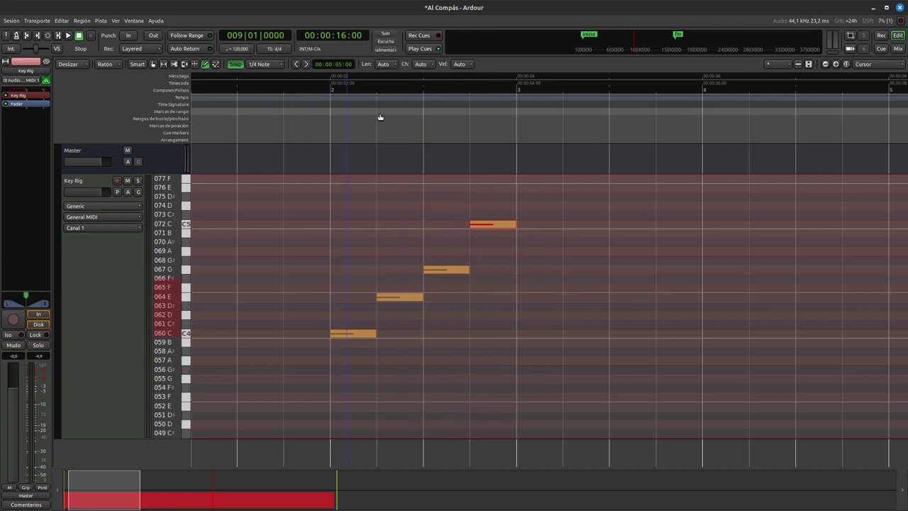
{"action": "mouse_move", "coordinate": [515, 136]}
{"action": "left_mouse_down"}
{"action": "mouse_move", "coordinate": [358, 348]}
{"action": "mouse_move", "coordinate": [381, 303]}
{"action": "mouse_move", "coordinate": [439, 273]}
{"action": "mouse_move", "coordinate": [478, 228]}
{"action": "mouse_move", "coordinate": [358, 330]}
{"action": "mouse_move", "coordinate": [394, 314]}
{"action": "mouse_move", "coordinate": [435, 272]}
{"action": "mouse_move", "coordinate": [488, 264]}
{"action": "mouse_move", "coordinate": [493, 229]}
{"action": "mouse_move", "coordinate": [520, 338]}
{"action": "left_mouse_up"}
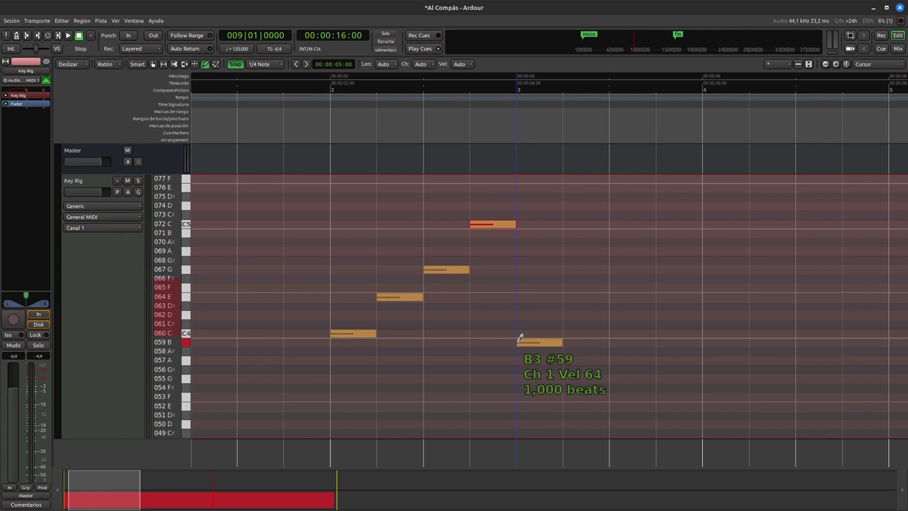
{"action": "left_click_drag", "start_coordinate": [519, 338], "coordinate": [456, 376]}
{"action": "key", "text": "Delete"}
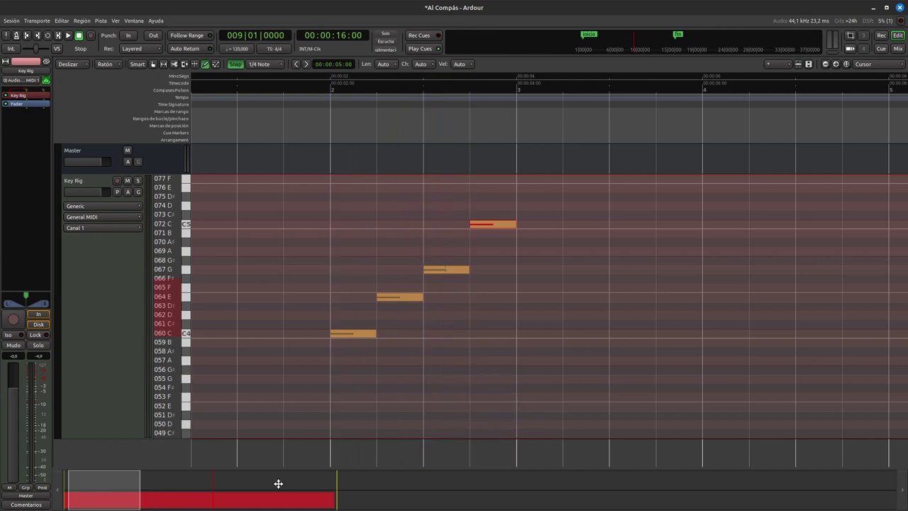
Try the 1/8 Note grid and settle on the 1/16 Note grid for drawing notes in bar 3
{"action": "left_click_drag", "start_coordinate": [126, 490], "coordinate": [144, 502]}
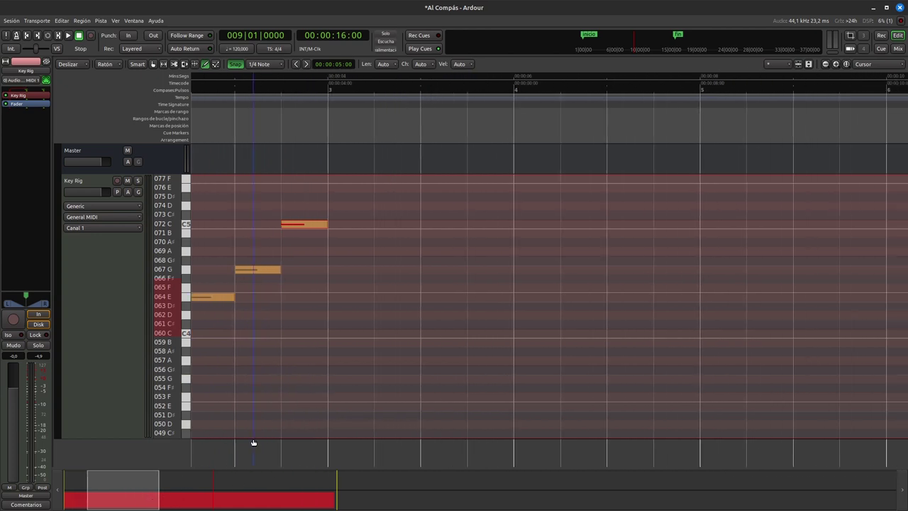
{"action": "left_click_drag", "start_coordinate": [376, 269], "coordinate": [378, 251]}
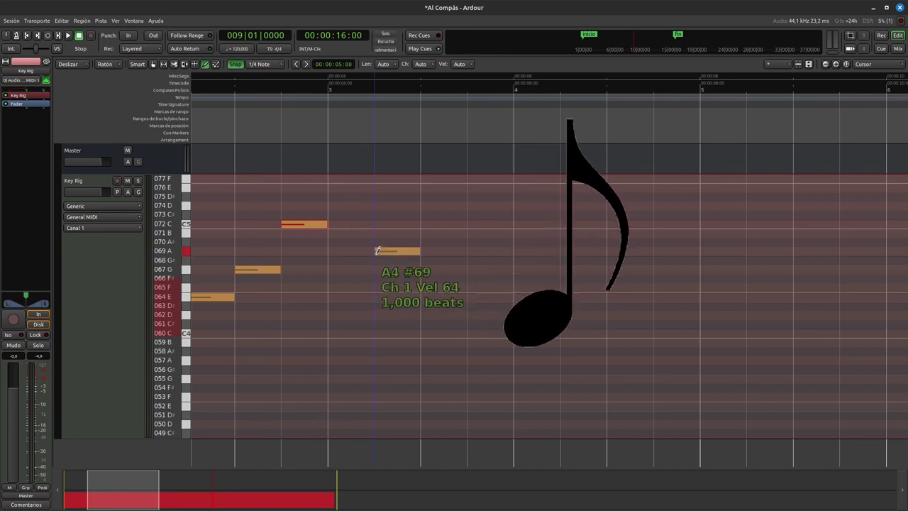
{"action": "key", "text": "Escape"}
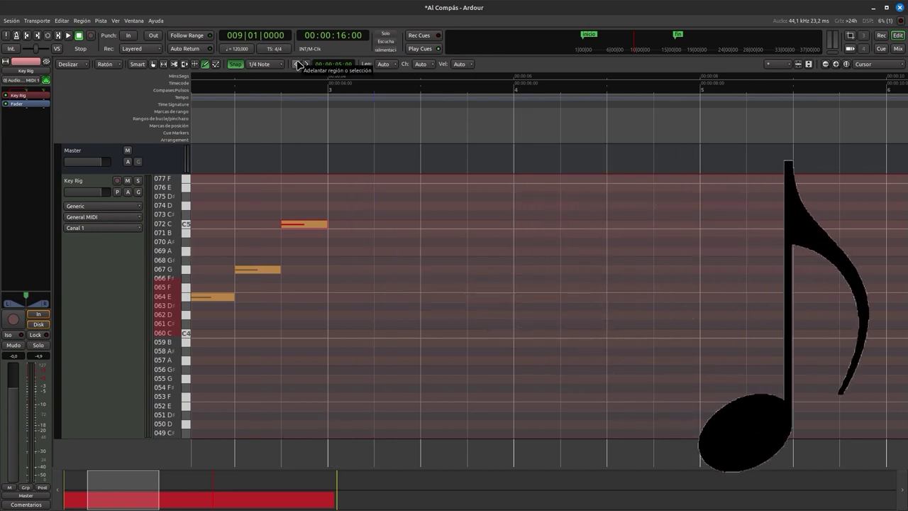
{"action": "left_click", "coordinate": [261, 65]}
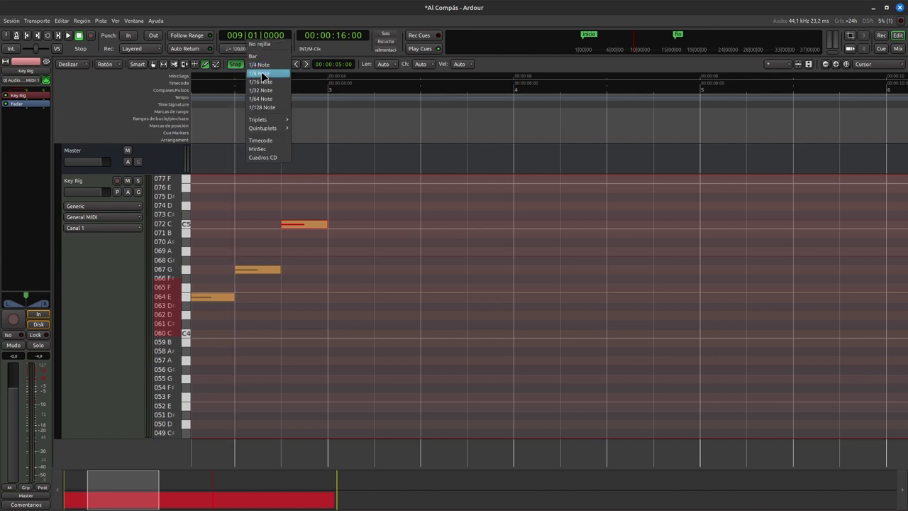
{"action": "left_click", "coordinate": [261, 74]}
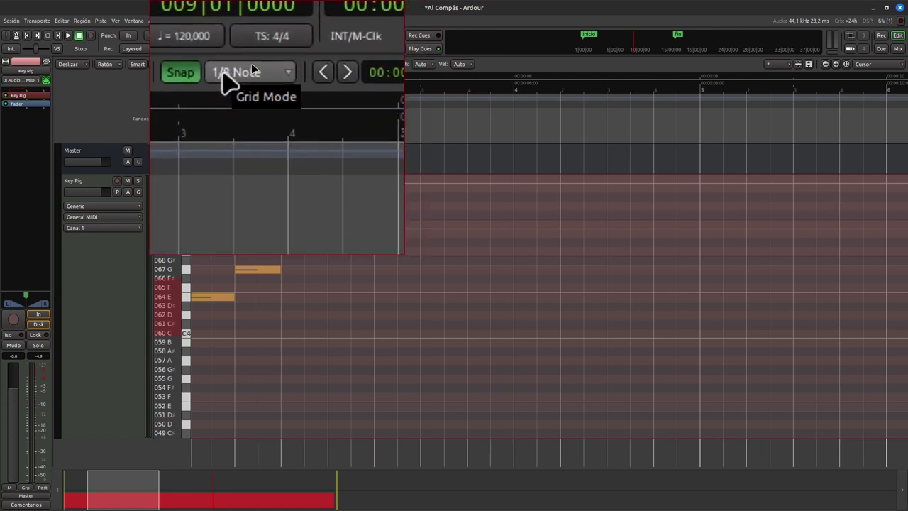
{"action": "left_click", "coordinate": [257, 68]}
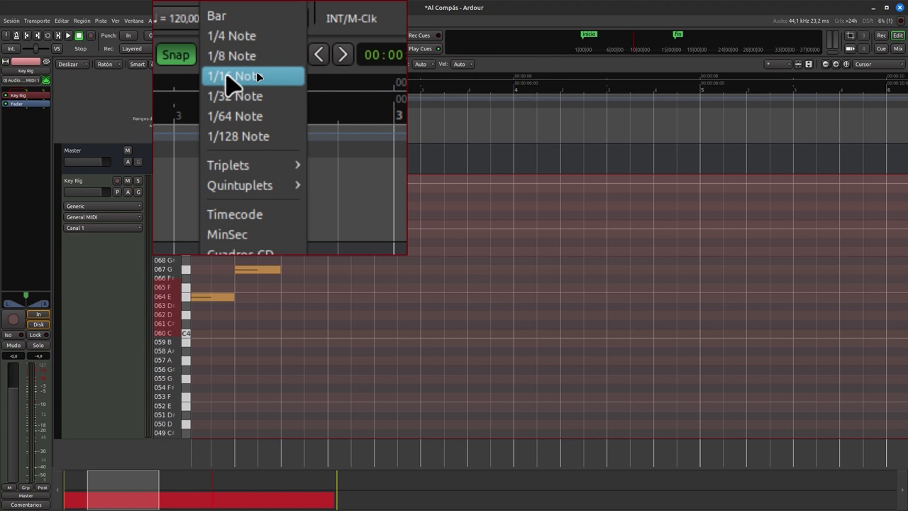
{"action": "left_click", "coordinate": [256, 76]}
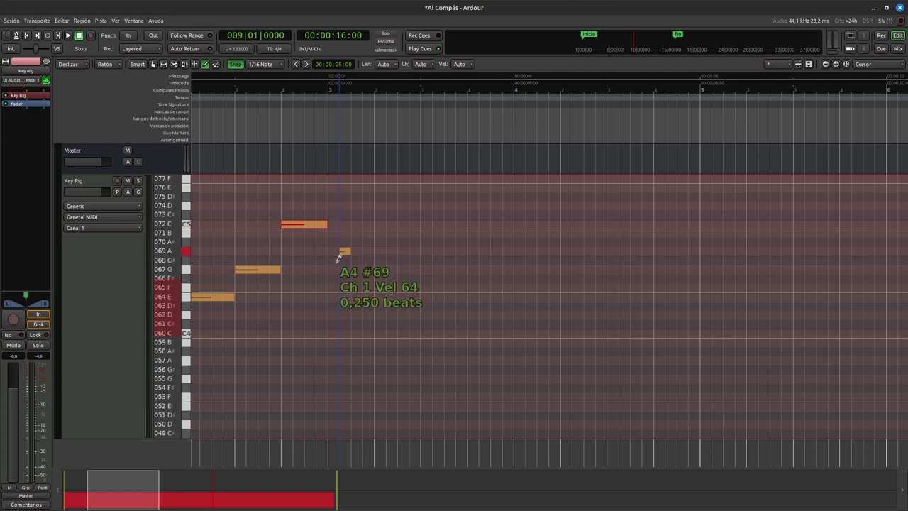
Draw consecutive sixteenth notes C4, D4, E4, F4, D4, E4, F4, G4 and A4 from the start of bar 3
{"action": "left_click", "coordinate": [330, 331]}
{"action": "left_click", "coordinate": [343, 314]}
{"action": "left_click", "coordinate": [354, 295]}
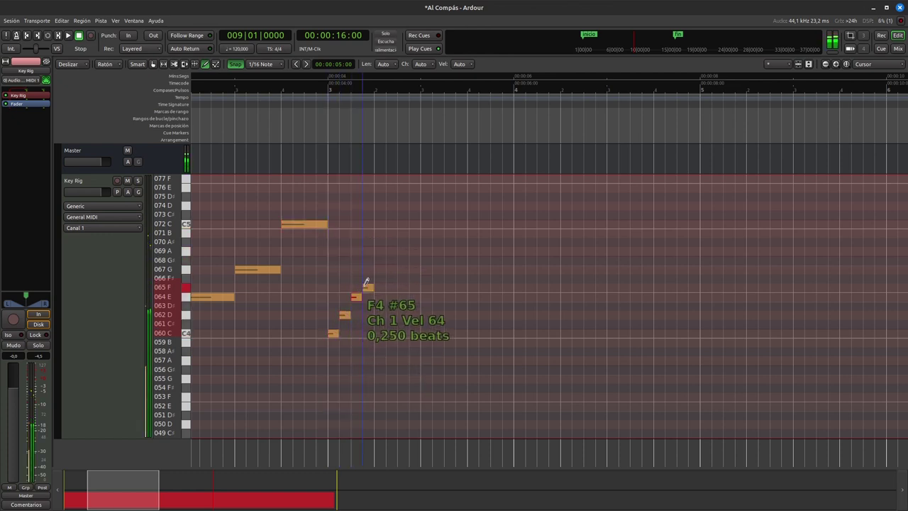
{"action": "left_click", "coordinate": [367, 287]}
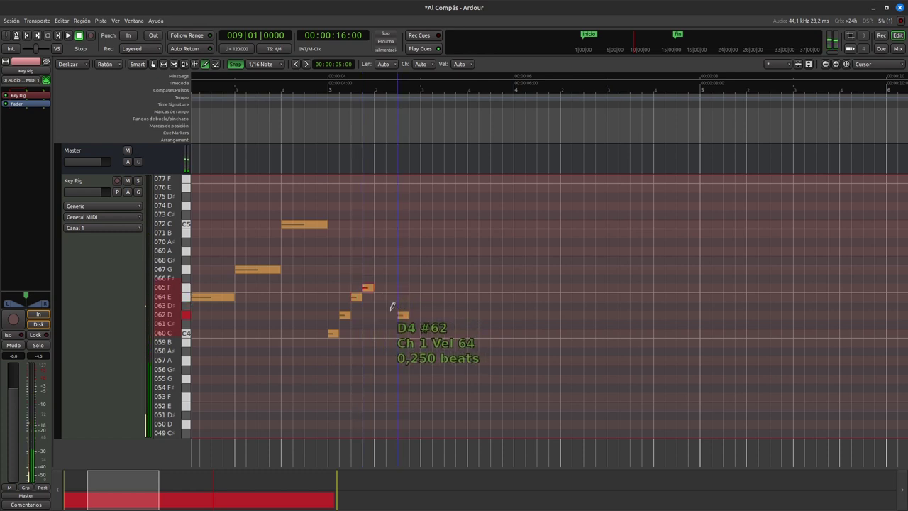
{"action": "left_click", "coordinate": [380, 315]}
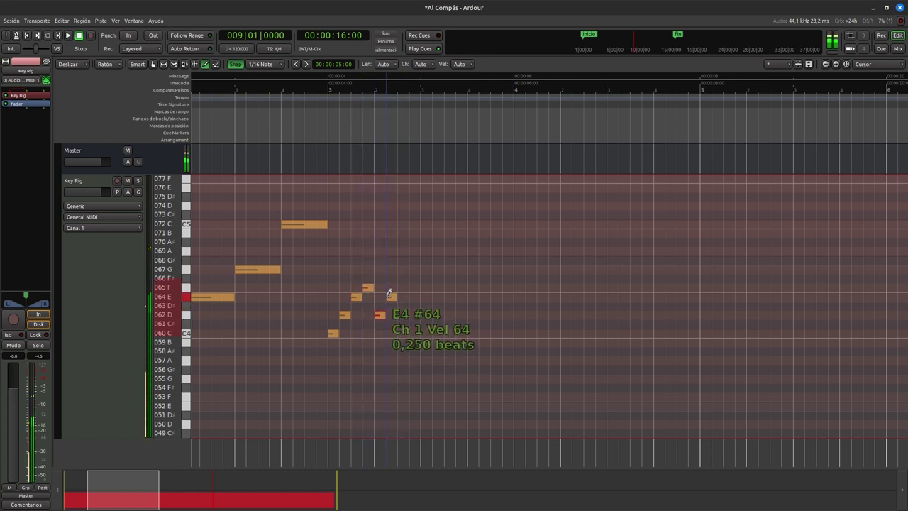
{"action": "left_click", "coordinate": [389, 295]}
{"action": "left_click", "coordinate": [400, 286]}
{"action": "left_click", "coordinate": [414, 269]}
{"action": "left_click", "coordinate": [425, 250]}
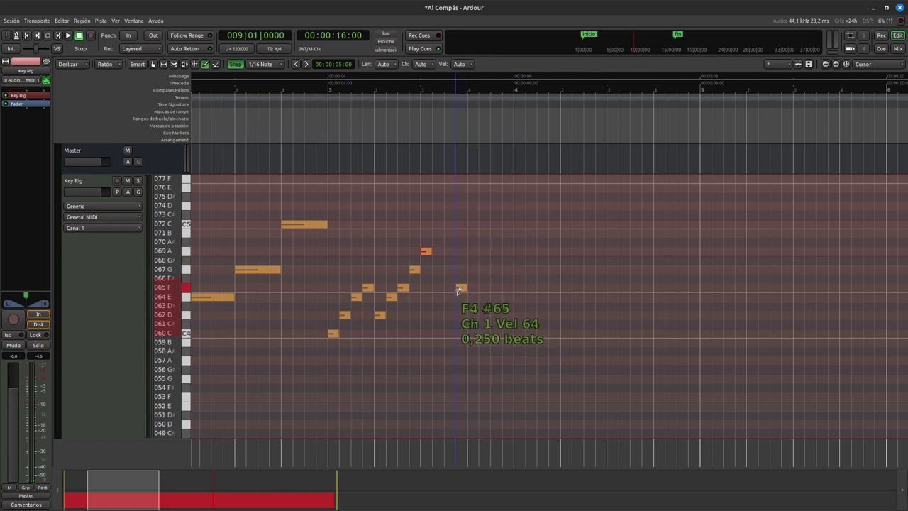
Draw sixteenth notes E4, G4, A4, B4, C5, D5, E5 and D5 from beat 3 to the end of bar 3
{"action": "left_click", "coordinate": [427, 295]}
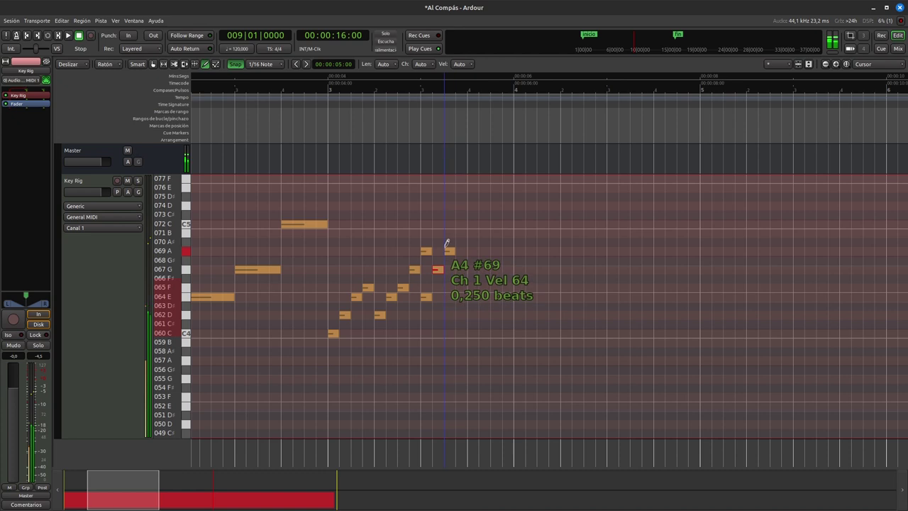
{"action": "left_click", "coordinate": [447, 248]}
{"action": "left_click", "coordinate": [459, 232]}
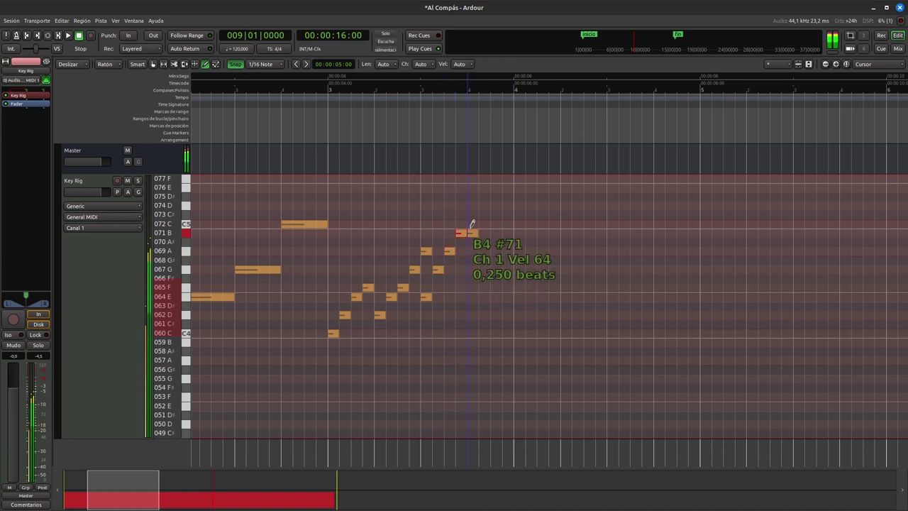
{"action": "left_click", "coordinate": [470, 220]}
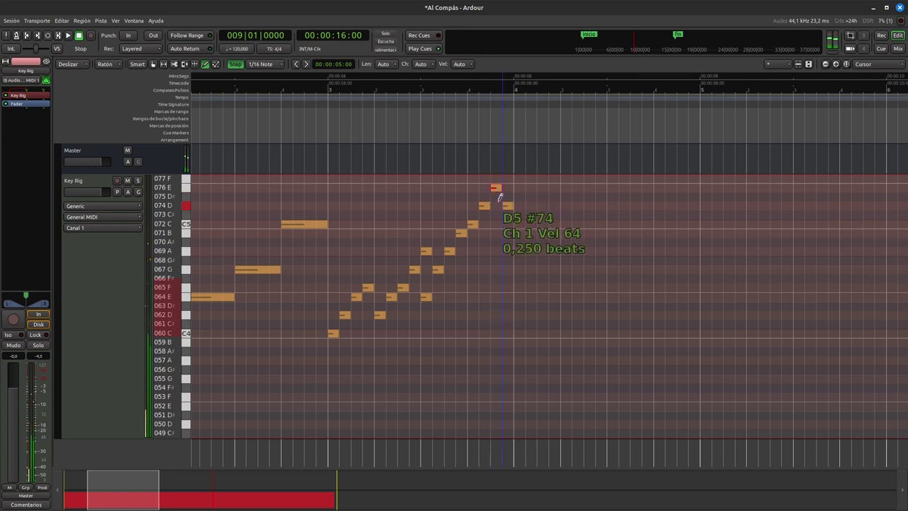
{"action": "left_click", "coordinate": [501, 201]}
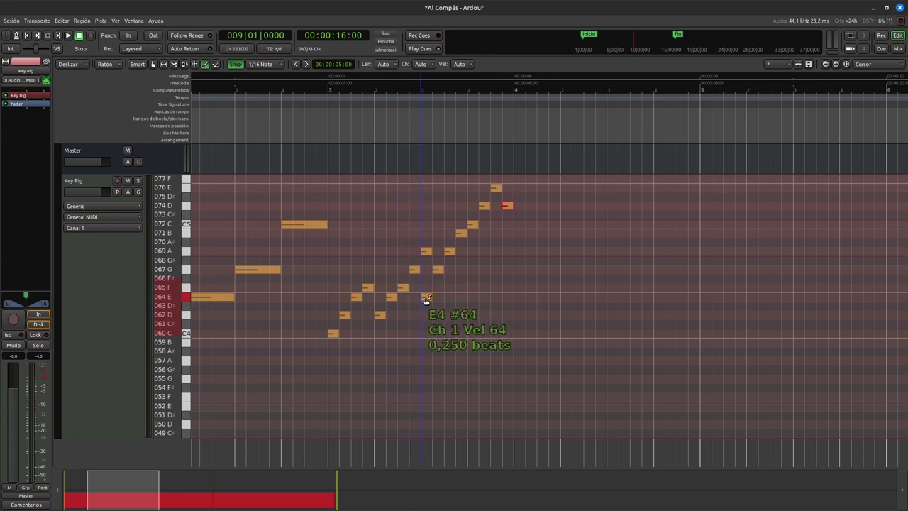
{"action": "left_click", "coordinate": [438, 260]}
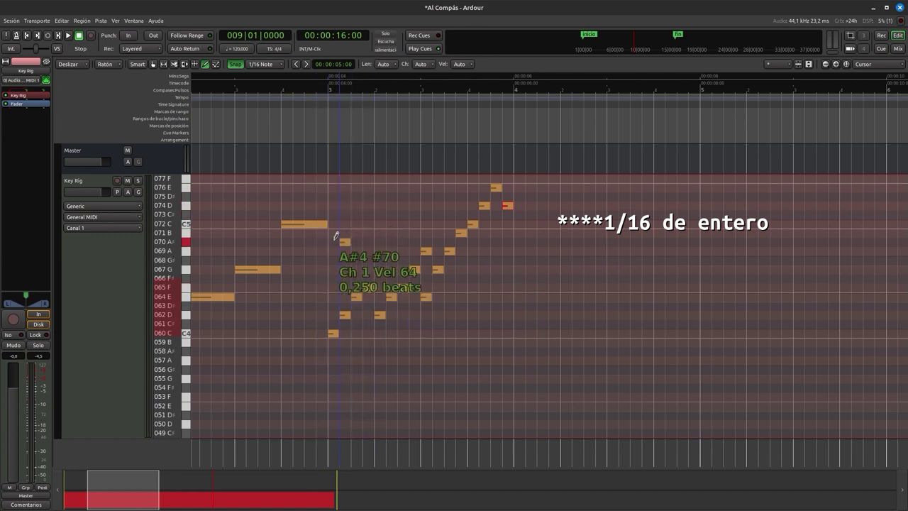
{"action": "left_click", "coordinate": [342, 323]}
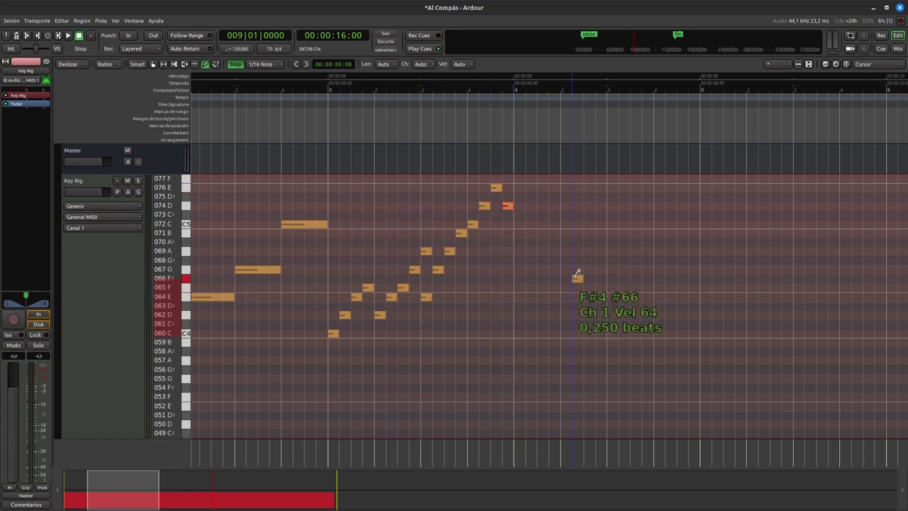
Set the grid to 1/8 Note and fill bar 4 with eighth notes E5, D5, A4, G4, F4, E4, C4 and G3
{"action": "left_click", "coordinate": [260, 64]}
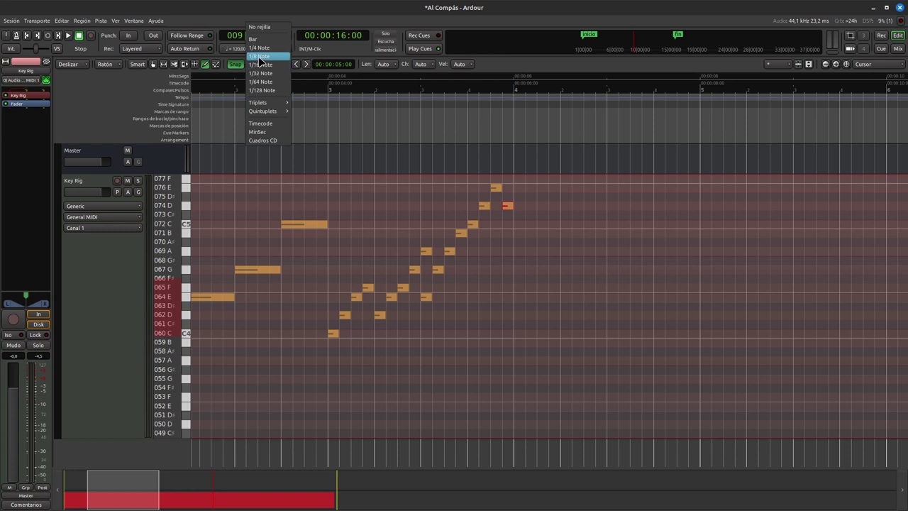
{"action": "left_click", "coordinate": [259, 56]}
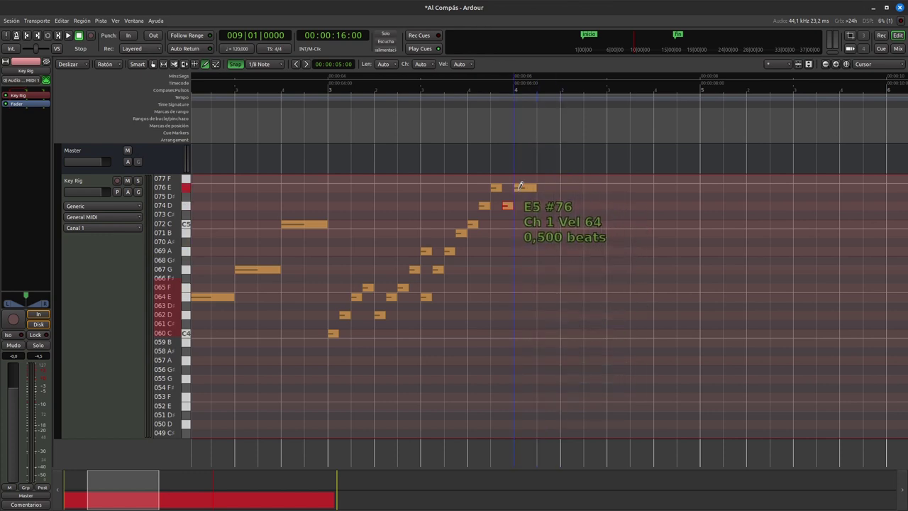
{"action": "left_click", "coordinate": [522, 186]}
{"action": "left_click", "coordinate": [541, 211]}
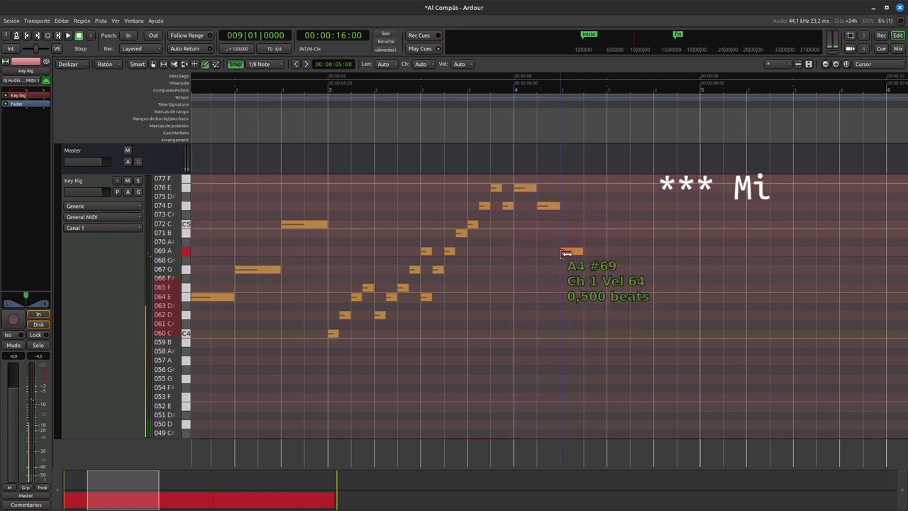
{"action": "left_click", "coordinate": [566, 252]}
{"action": "left_click", "coordinate": [594, 268]}
{"action": "left_click", "coordinate": [611, 287]}
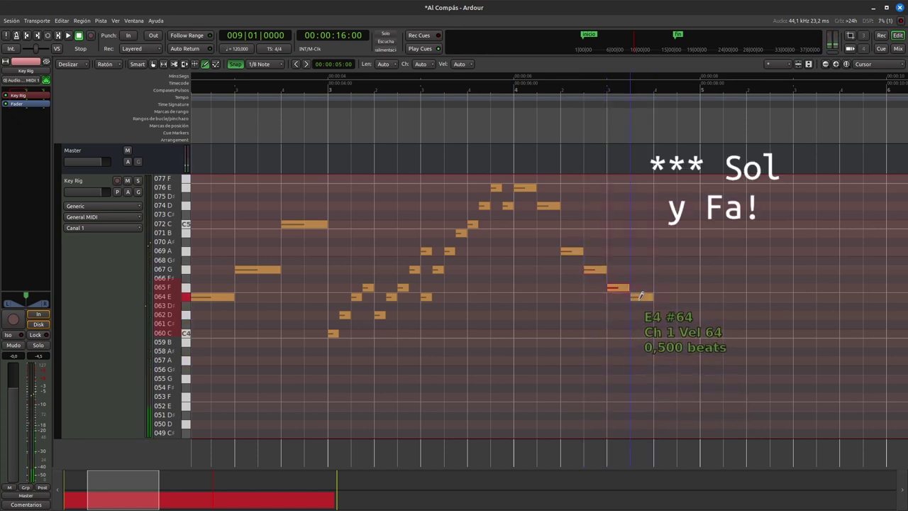
{"action": "left_click", "coordinate": [641, 295]}
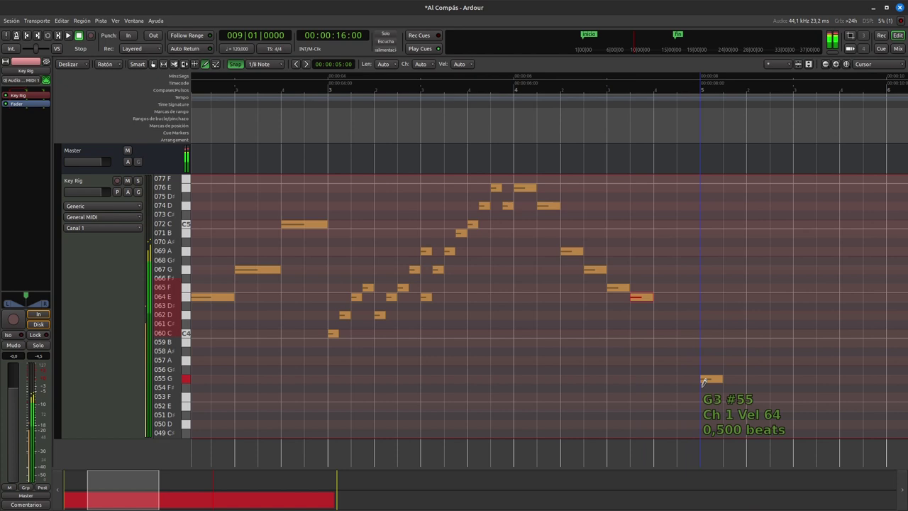
{"action": "left_click", "coordinate": [663, 331]}
{"action": "left_click", "coordinate": [687, 378]}
With the grid at 1/4 Note, draw C5, A4 and F4 on beats 2 to 4 of bar 5, then lower the F4 to E4
{"action": "left_click_drag", "start_coordinate": [128, 496], "coordinate": [168, 495]}
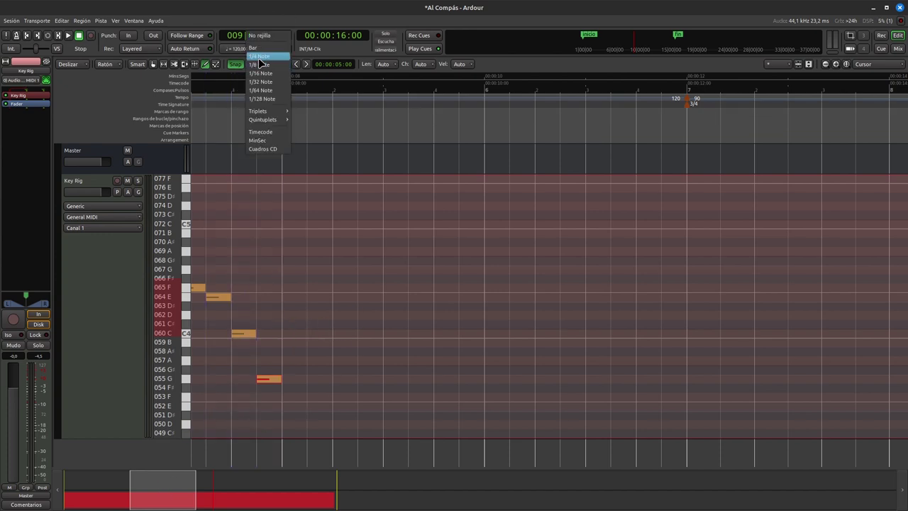
{"action": "left_click", "coordinate": [259, 57]}
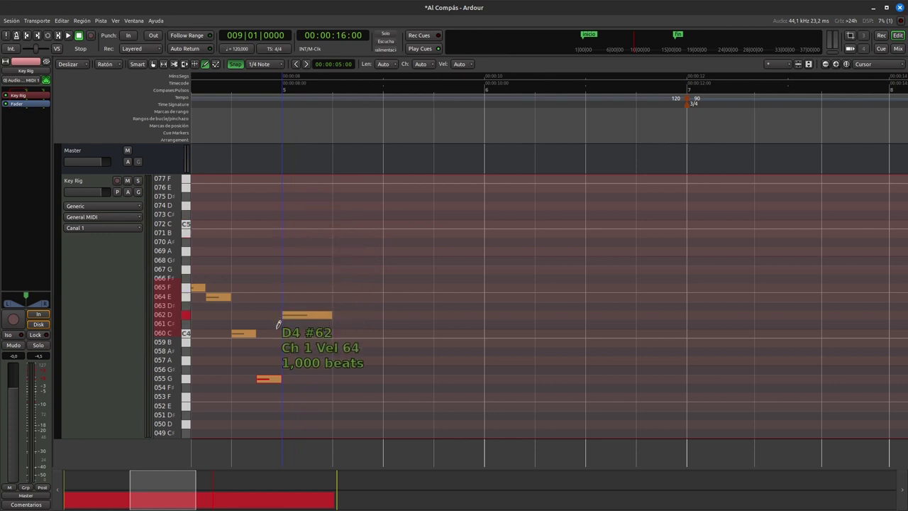
{"action": "left_click", "coordinate": [339, 221]}
{"action": "left_click", "coordinate": [377, 251]}
{"action": "left_click", "coordinate": [436, 285]}
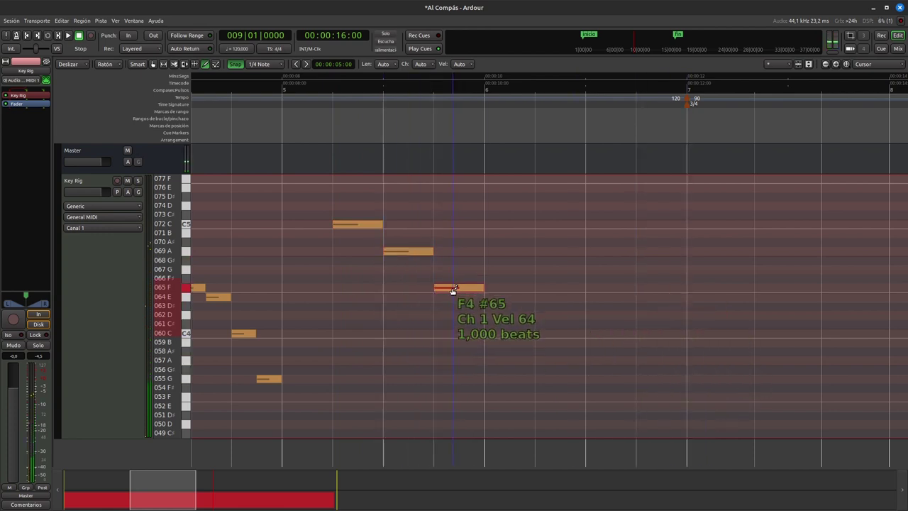
{"action": "left_click_drag", "start_coordinate": [453, 291], "coordinate": [453, 300]}
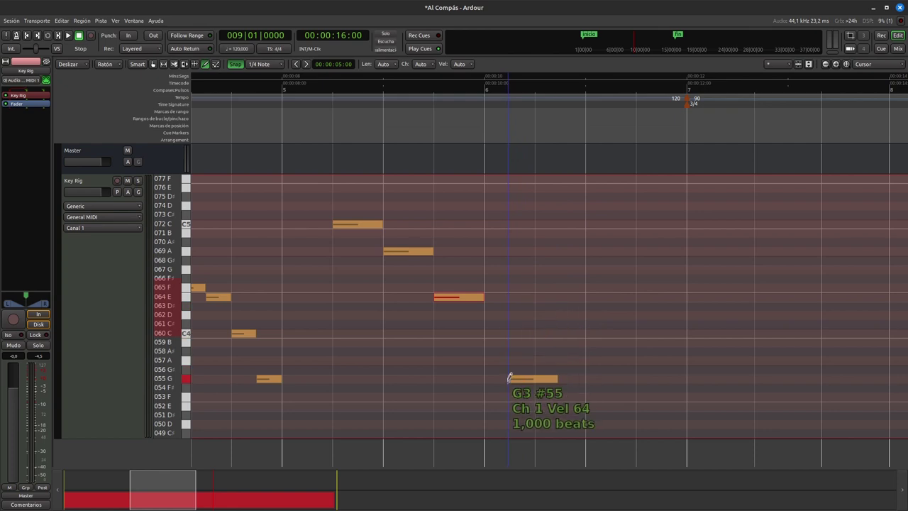
Draw quarter notes C5, A4 and E4 on beats 2, 3 and 4 of bar 6
{"action": "left_click", "coordinate": [544, 224]}
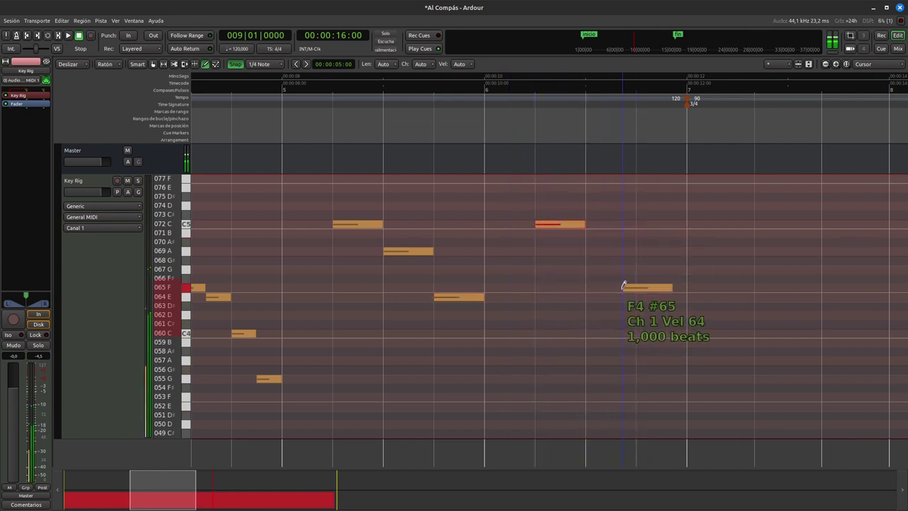
{"action": "left_click", "coordinate": [600, 248]}
{"action": "left_click", "coordinate": [641, 297]}
Draw quarter notes C4, F4 and A4 on the three beats of each 3/4 bar, bars 7 and 8
{"action": "left_click_drag", "start_coordinate": [151, 490], "coordinate": [180, 502]}
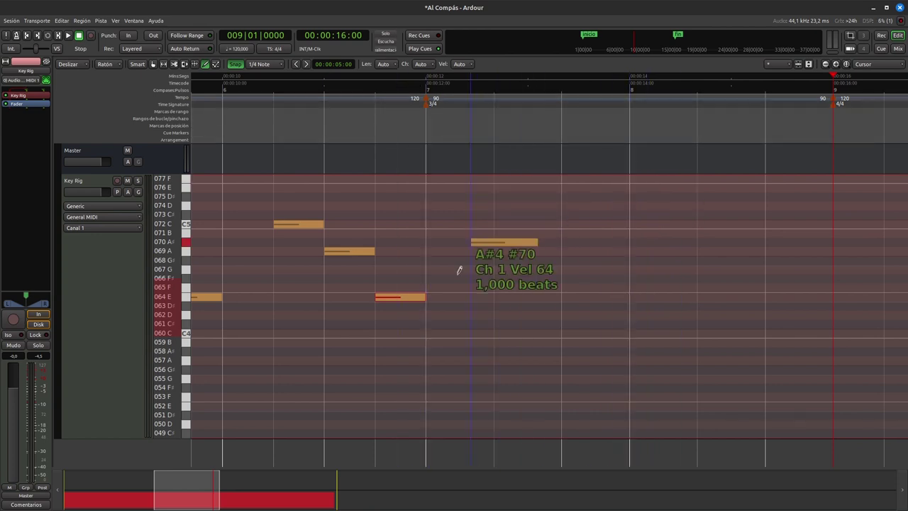
{"action": "left_click_drag", "start_coordinate": [198, 490], "coordinate": [178, 488]}
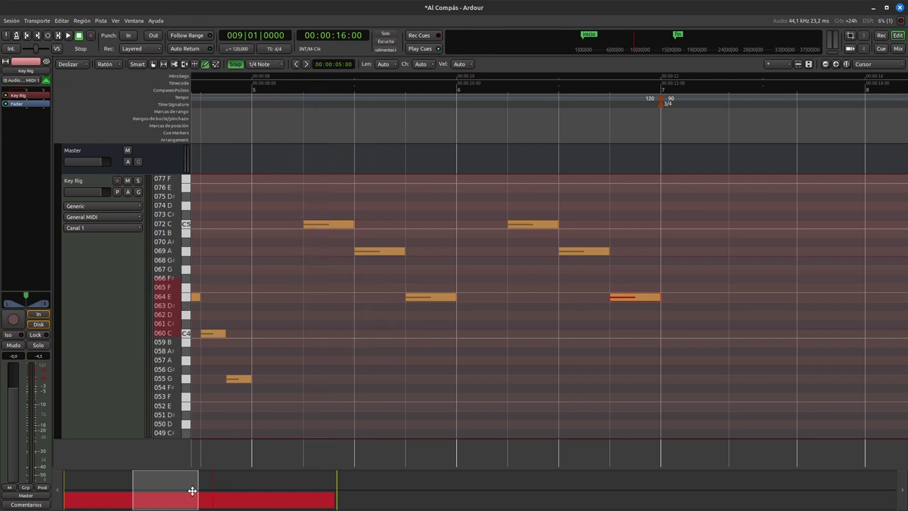
{"action": "left_click_drag", "start_coordinate": [184, 490], "coordinate": [202, 496]}
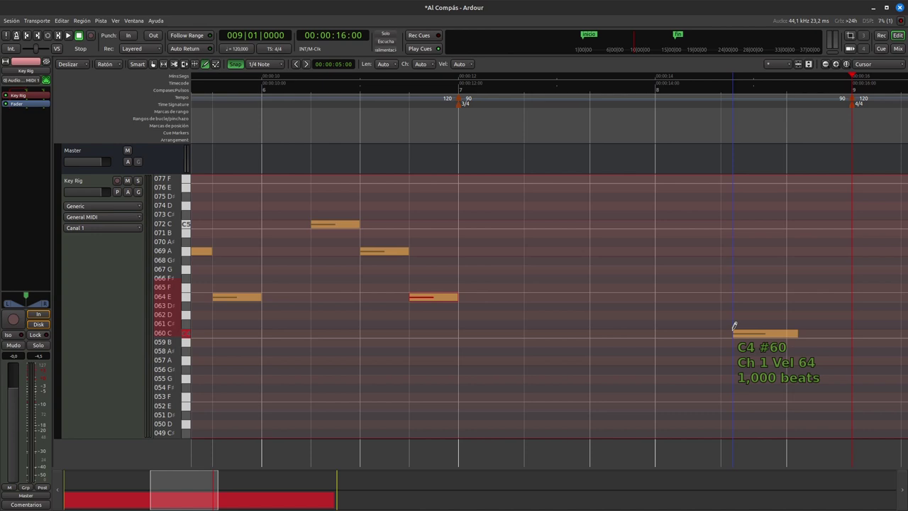
{"action": "left_click_drag", "start_coordinate": [734, 326], "coordinate": [458, 327]}
{"action": "left_click", "coordinate": [522, 283]}
{"action": "left_click", "coordinate": [522, 284]}
{"action": "left_click", "coordinate": [595, 247]}
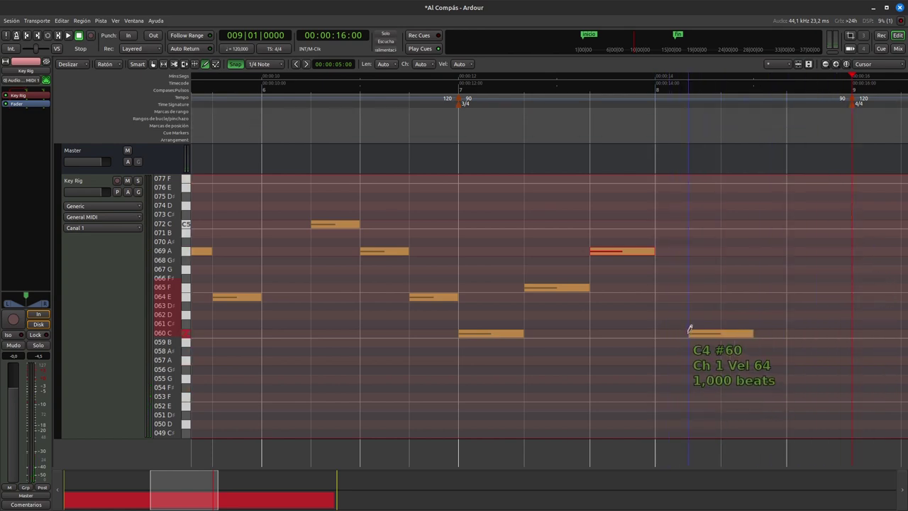
Draw quarter notes E4 and G4 on beats 2 and 4 of bar 9, and on beats 3 and 4 of bar 10
{"action": "left_click_drag", "start_coordinate": [182, 496], "coordinate": [339, 503]}
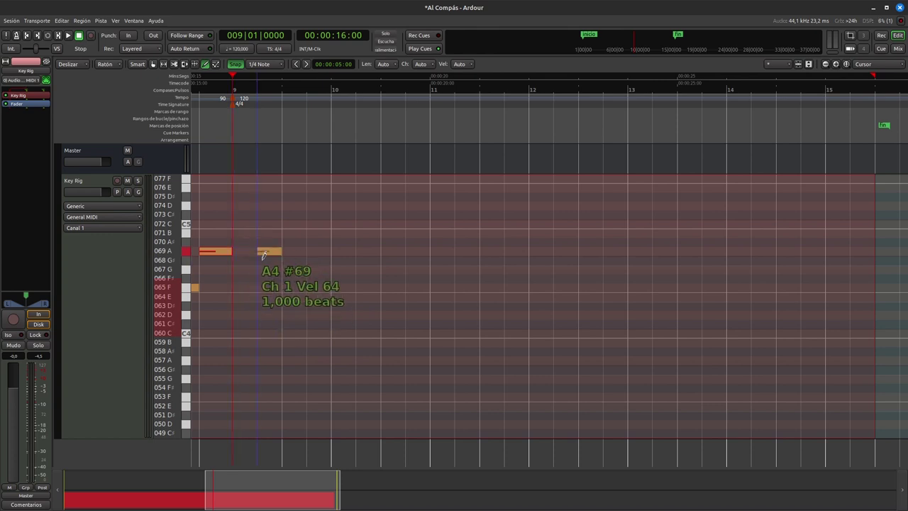
{"action": "left_click", "coordinate": [264, 292]}
{"action": "left_click", "coordinate": [312, 270]}
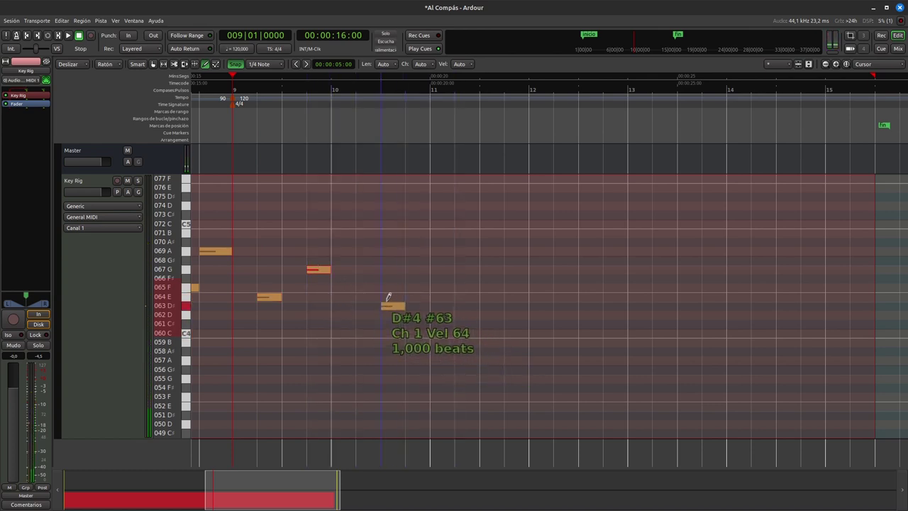
{"action": "left_click", "coordinate": [388, 296]}
{"action": "left_click", "coordinate": [412, 269]}
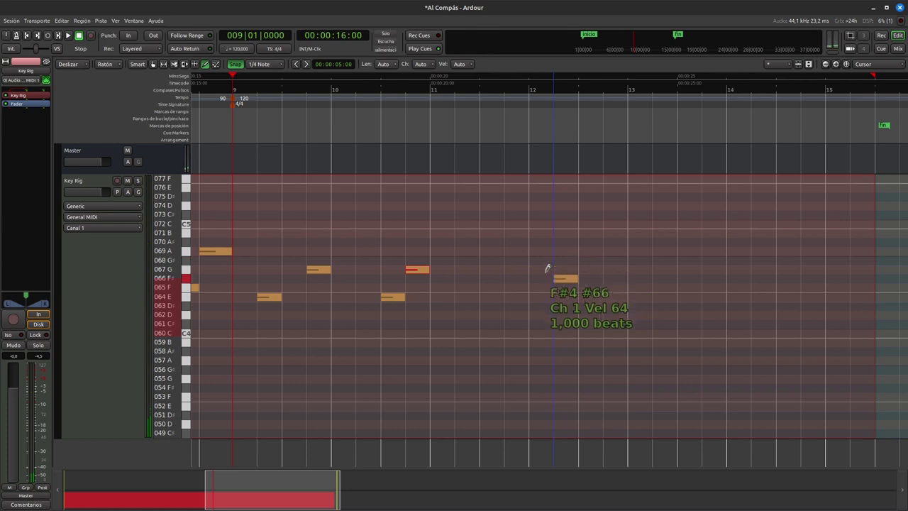
Draw descending quarter notes E5, D5, C5, B4, A4, G4, F4, E4, D4, C4, B3 and A3 across bars 11 to 13
{"action": "left_click", "coordinate": [434, 186]}
{"action": "left_click", "coordinate": [461, 206]}
{"action": "left_click", "coordinate": [485, 224]}
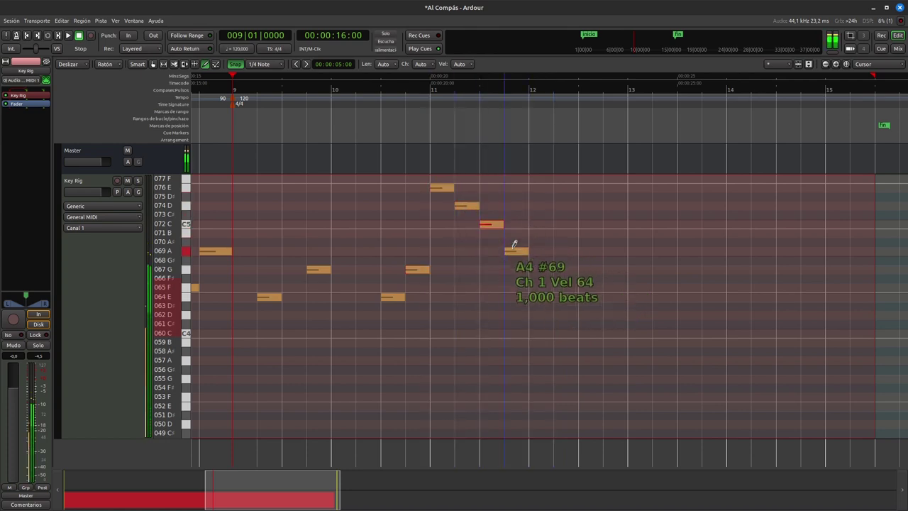
{"action": "left_click", "coordinate": [511, 232]}
{"action": "left_click", "coordinate": [534, 251]}
{"action": "left_click", "coordinate": [560, 268]}
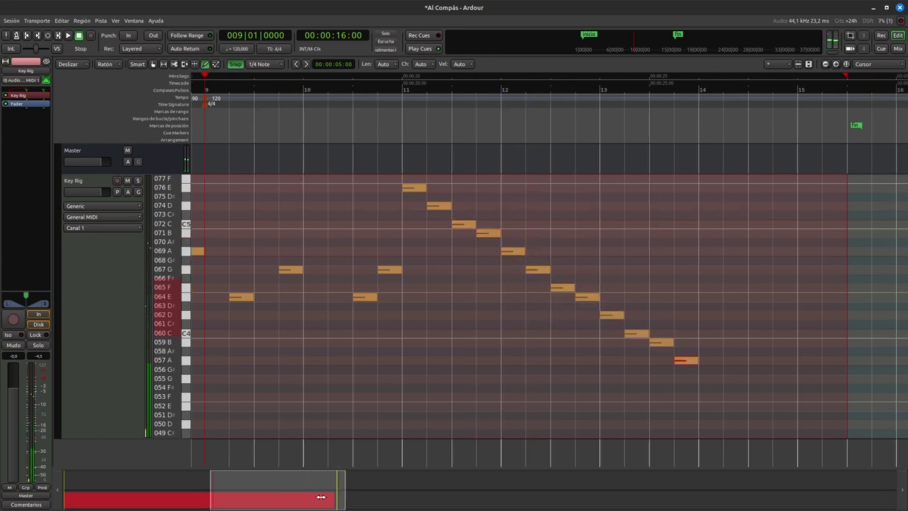
Draw quarter notes A4 and G4 on beats 2 and 4 of bar 14, and E4 on beat 2 of bar 15
{"action": "left_click_drag", "start_coordinate": [318, 495], "coordinate": [366, 503]}
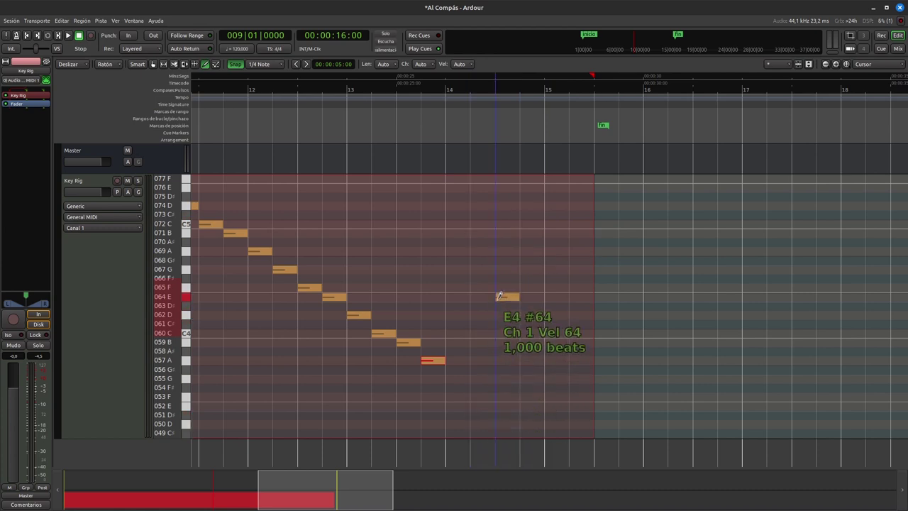
{"action": "left_click", "coordinate": [473, 251]}
{"action": "left_click", "coordinate": [526, 269]}
{"action": "left_click", "coordinate": [576, 296]}
Create a loop range spanning from the session's start marker to its end marker, then play it briefly and stop
{"action": "key", "text": "underscore"}
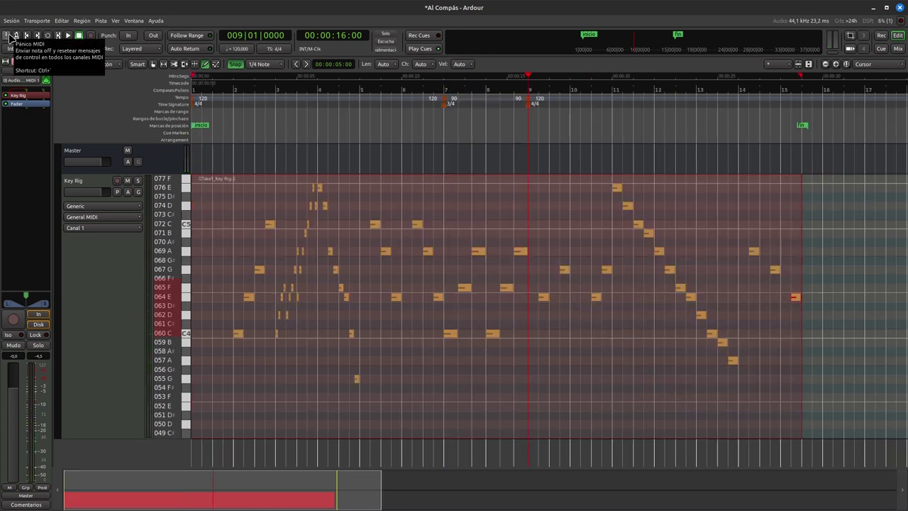
{"action": "right_click", "coordinate": [197, 118]}
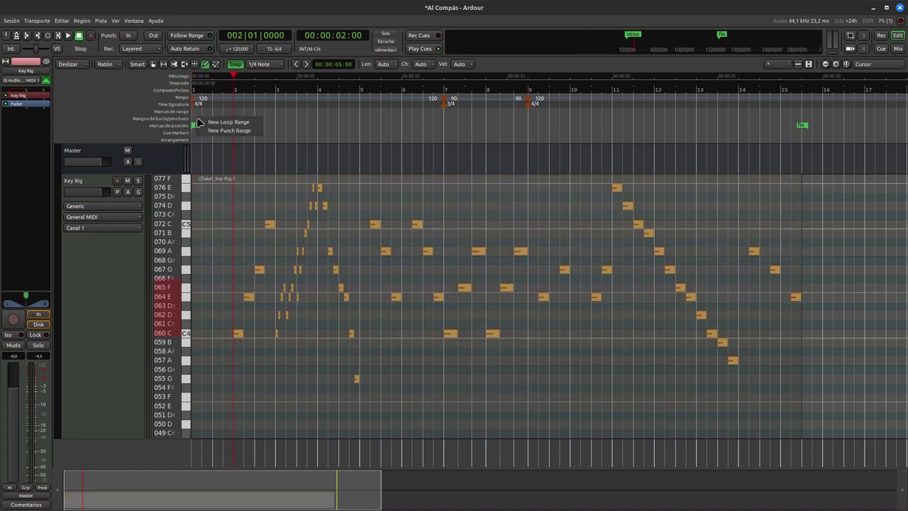
{"action": "left_click", "coordinate": [221, 121]}
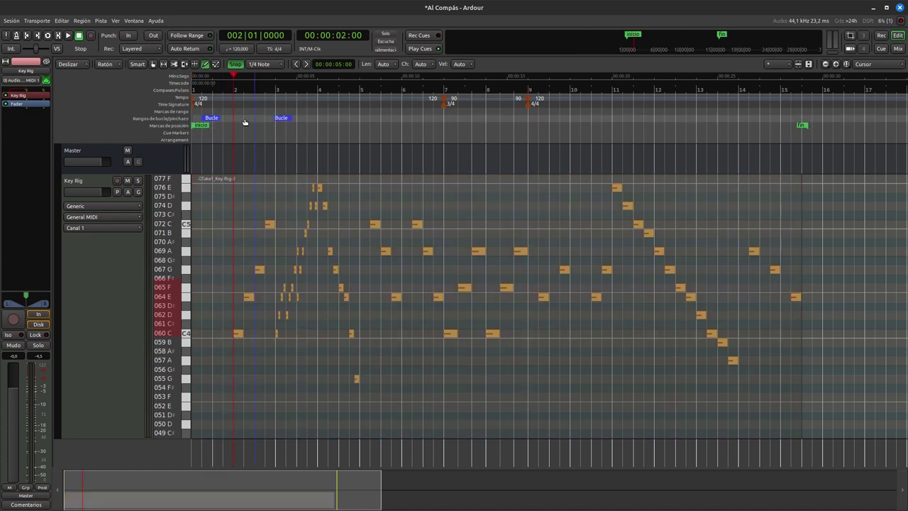
{"action": "left_click_drag", "start_coordinate": [213, 118], "coordinate": [197, 118]}
{"action": "left_click_drag", "start_coordinate": [281, 118], "coordinate": [799, 147]}
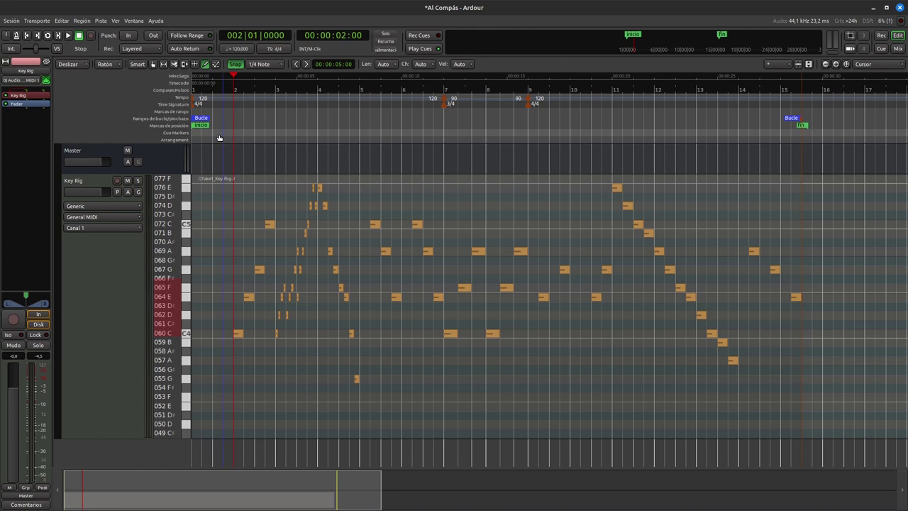
{"action": "left_click", "coordinate": [48, 37]}
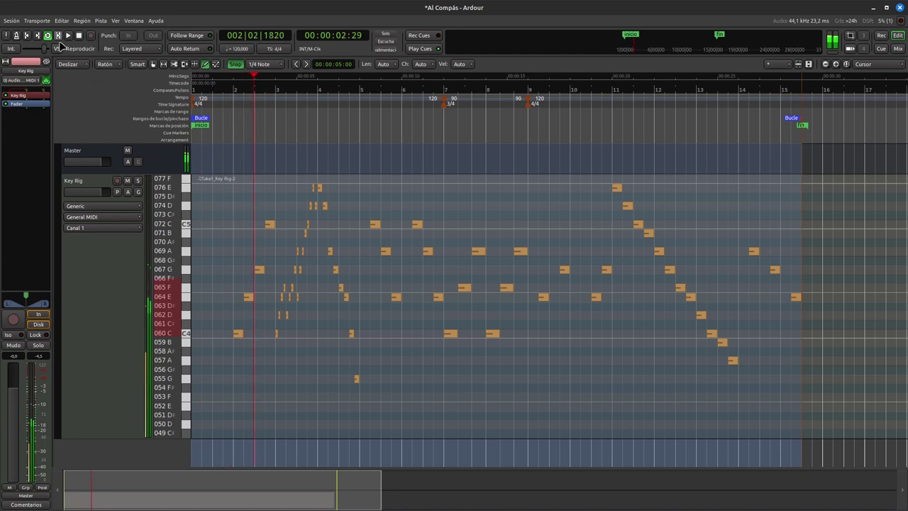
{"action": "left_click", "coordinate": [79, 36]}
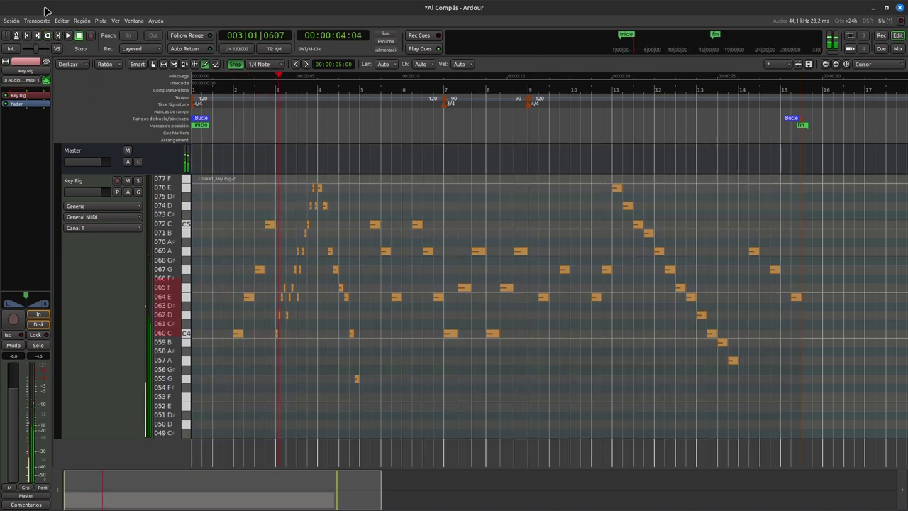
Save the session and fit the timeline view to the full length of the Key Rig region
{"action": "left_click", "coordinate": [11, 20]}
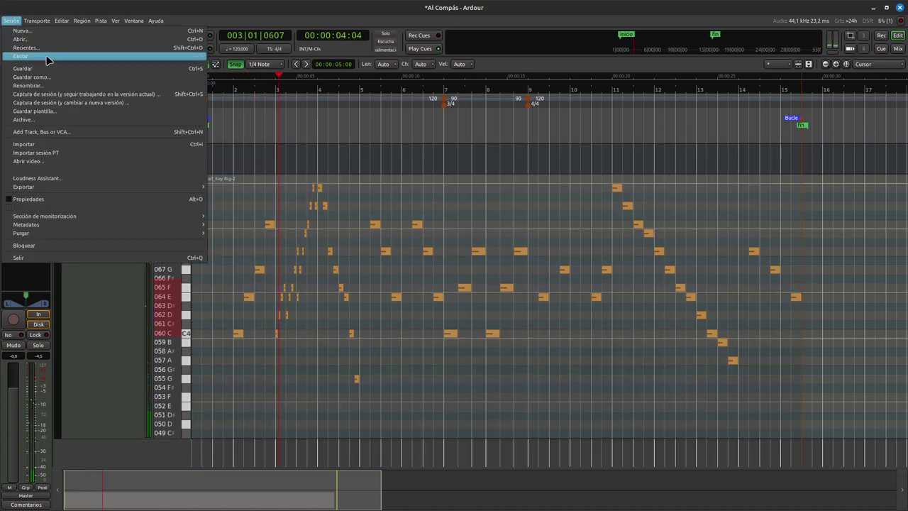
{"action": "left_click", "coordinate": [28, 71]}
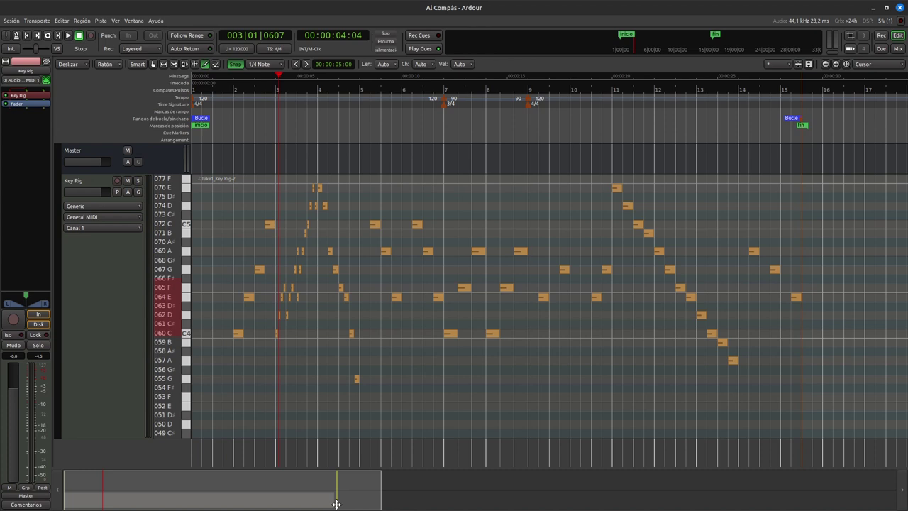
{"action": "left_click_drag", "start_coordinate": [374, 496], "coordinate": [336, 497]}
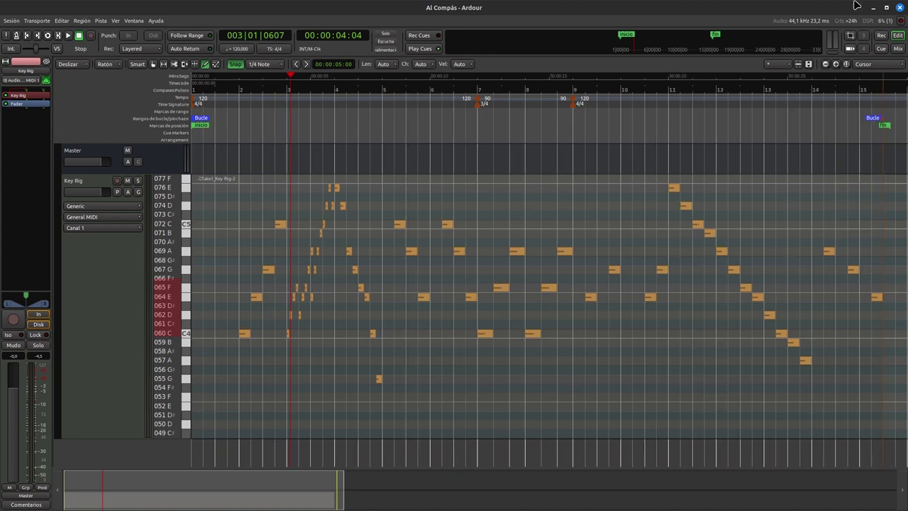
Quit Ardour and switch to the file manager to open the Ardour_Project folder inside Música
{"action": "left_click", "coordinate": [899, 8]}
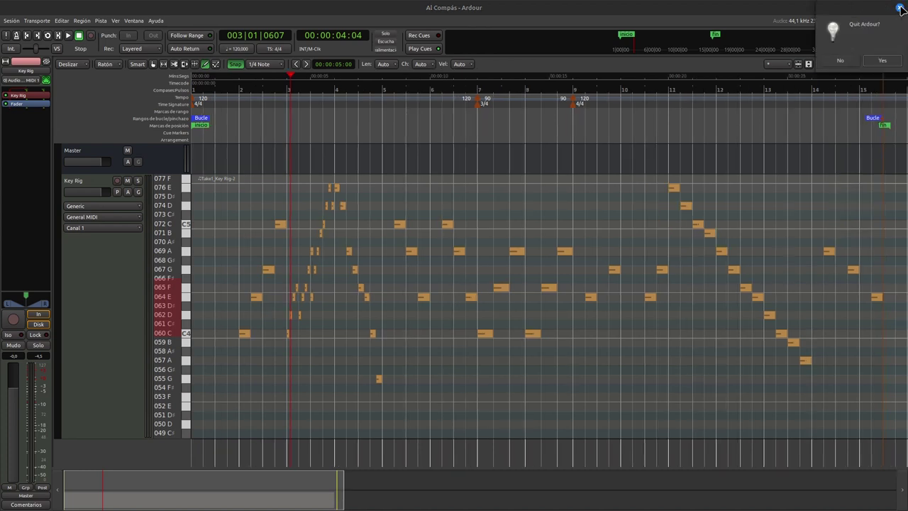
{"action": "left_click", "coordinate": [883, 60]}
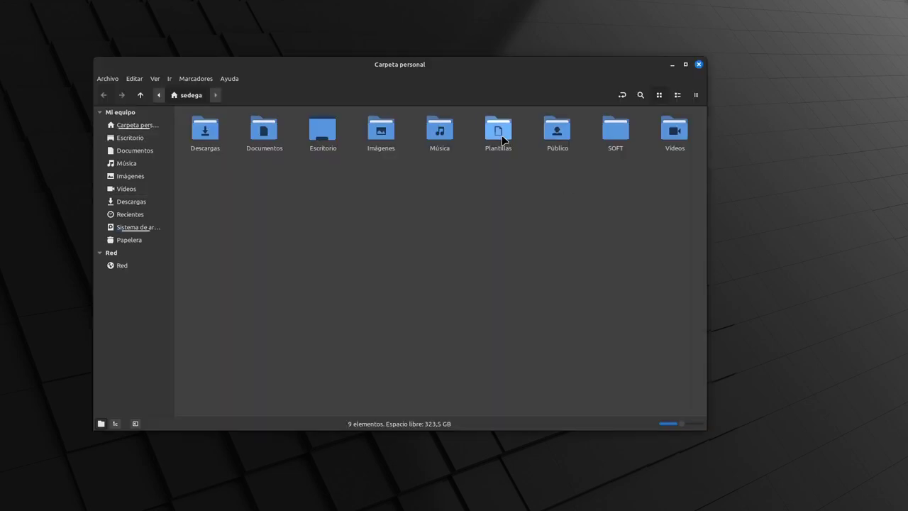
{"action": "double_click", "coordinate": [440, 135]}
{"action": "double_click", "coordinate": [203, 128]}
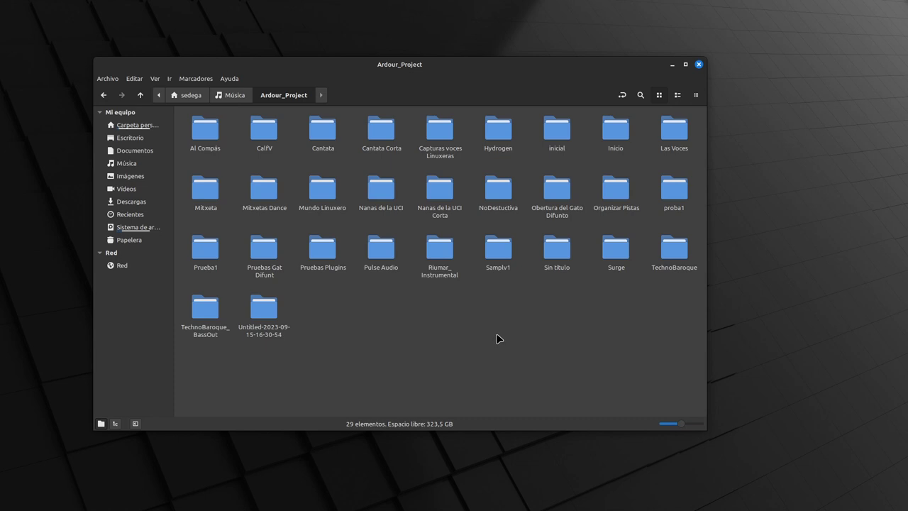
Open the Al Compás session folder and go through interchange and Al Compás into its midifiles folder
{"action": "double_click", "coordinate": [206, 133]}
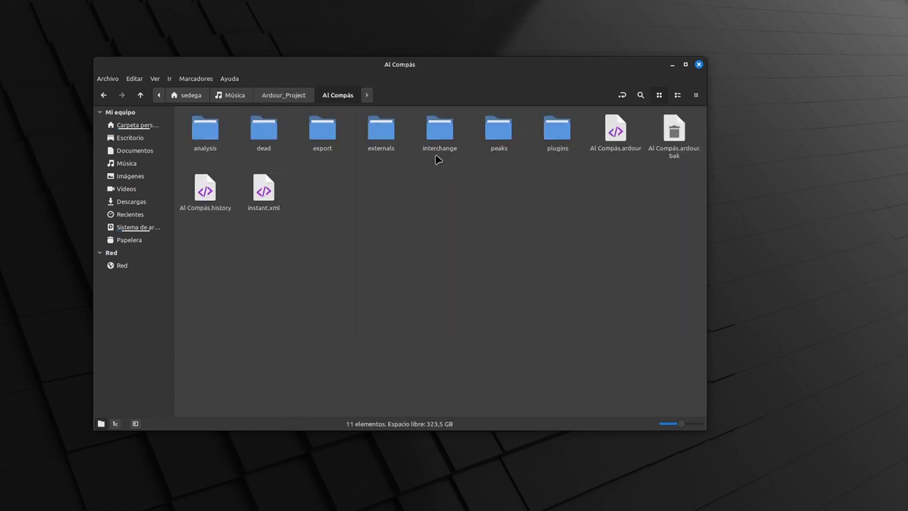
{"action": "double_click", "coordinate": [443, 133]}
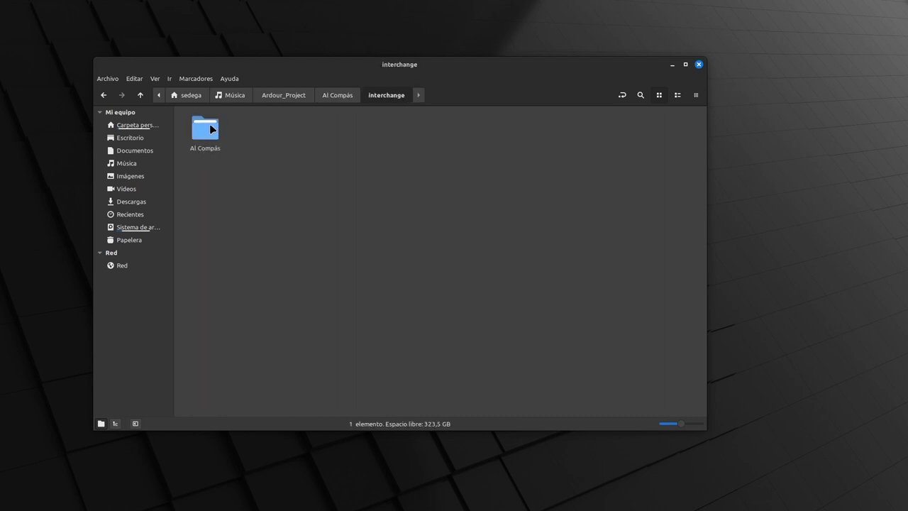
{"action": "double_click", "coordinate": [206, 127]}
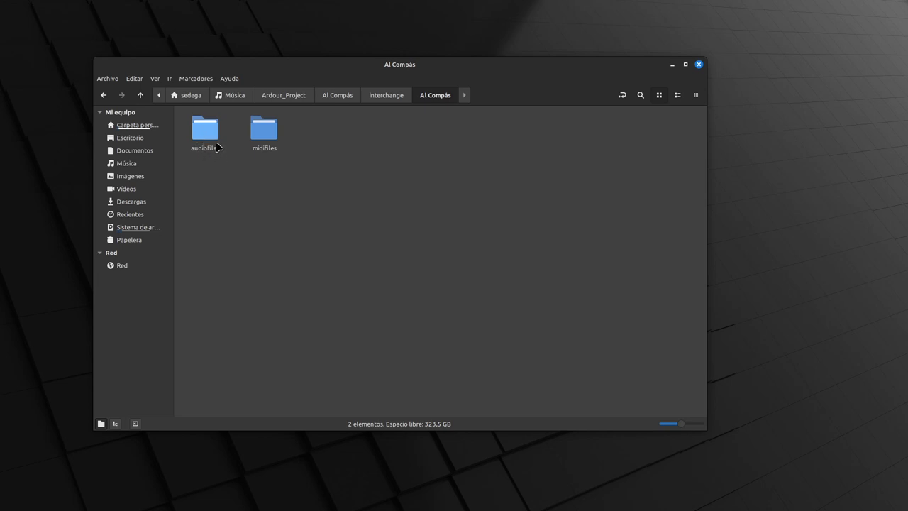
{"action": "double_click", "coordinate": [261, 130]}
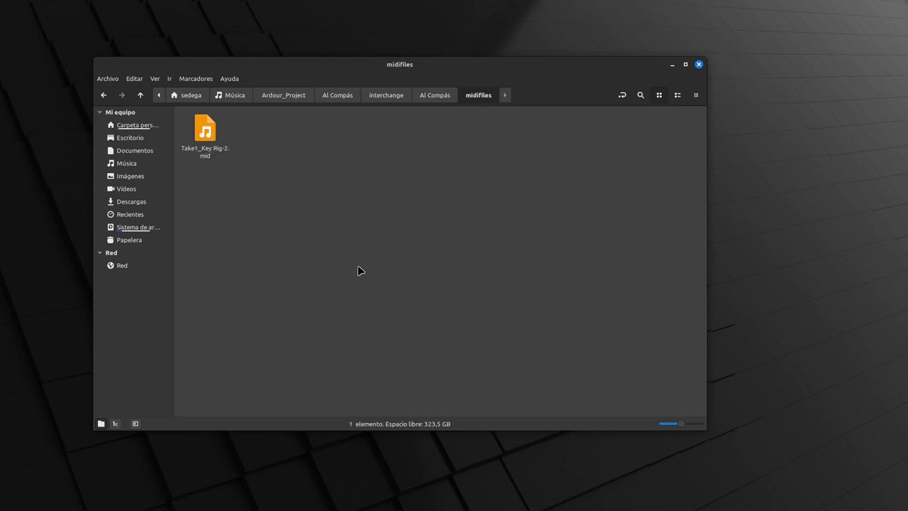
Open Take1_Key Rig-2.mid with MuseScore Studio 4.3 and move its window up over the file manager
{"action": "right_click", "coordinate": [207, 129]}
{"action": "mouse_move", "coordinate": [262, 154]}
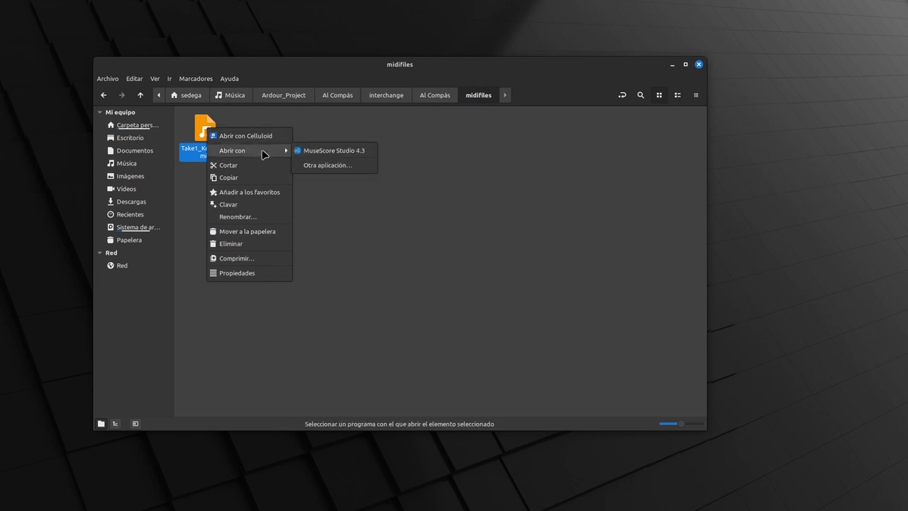
{"action": "left_click", "coordinate": [323, 151]}
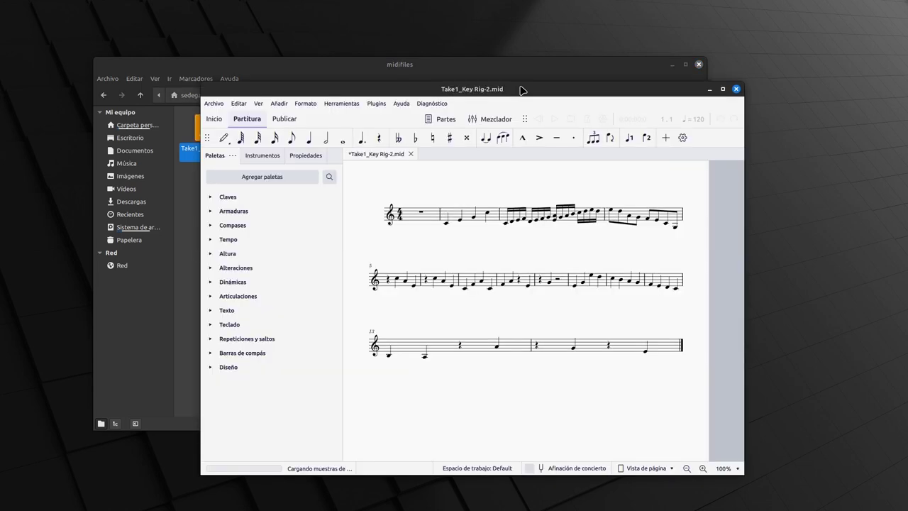
{"action": "left_click_drag", "start_coordinate": [521, 89], "coordinate": [435, 57]}
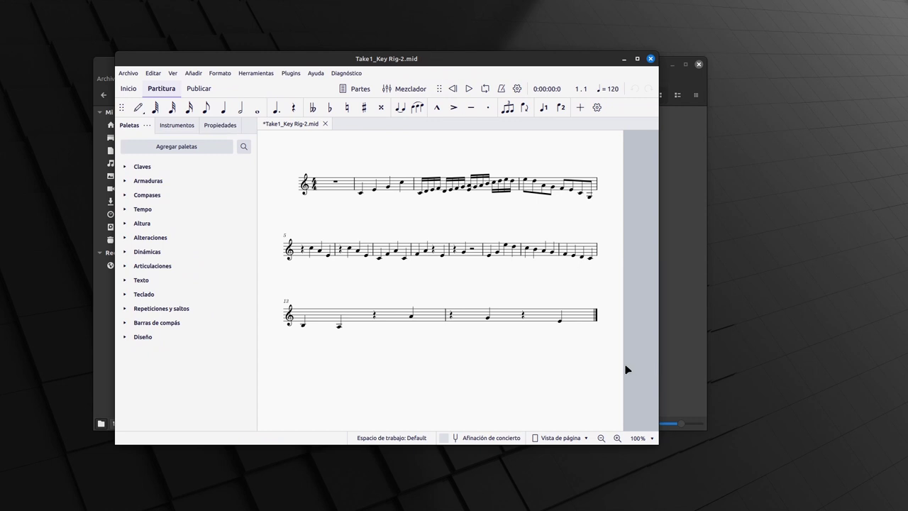